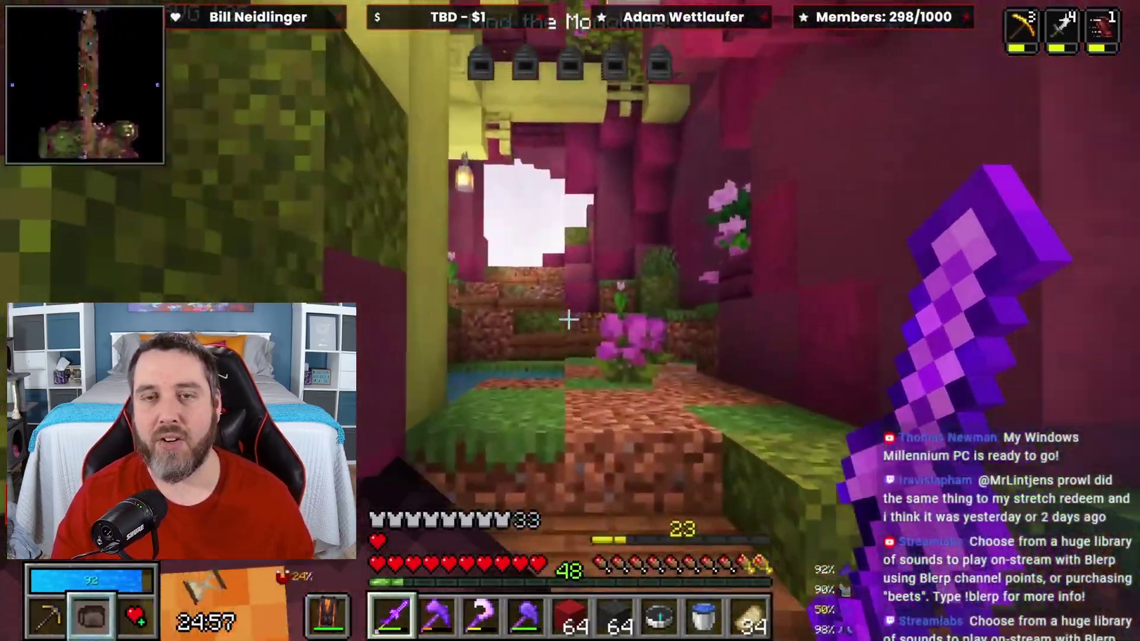
{"action": "scroll", "coordinate": [570, 320], "scroll_direction": "down", "scroll_amount": 4}
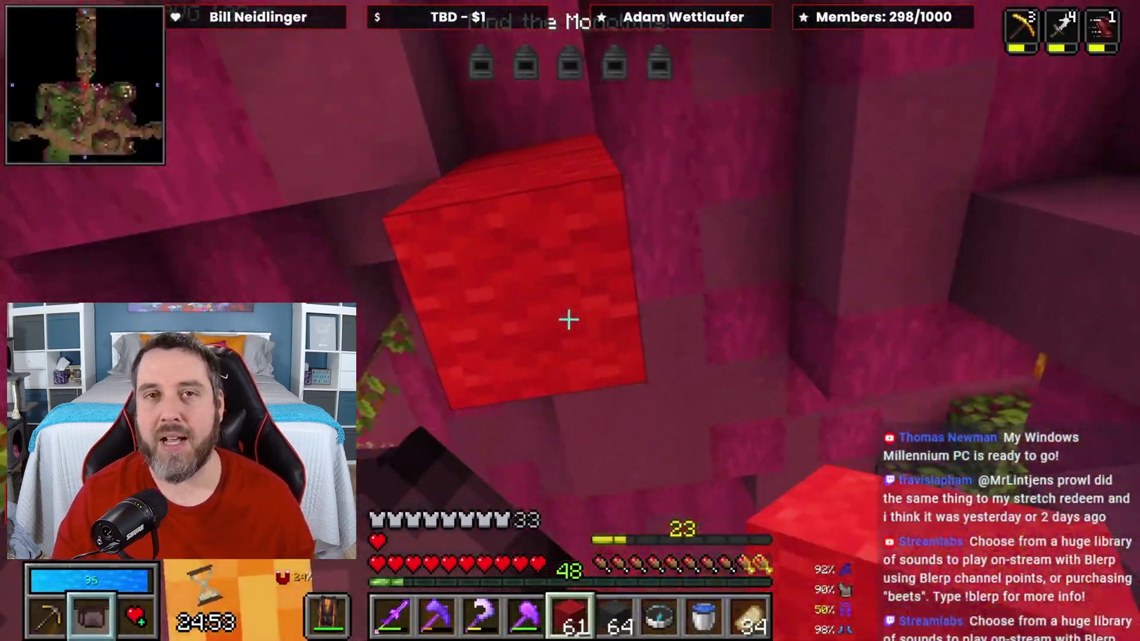
{"action": "scroll", "coordinate": [570, 321], "scroll_direction": "up", "scroll_amount": 2}
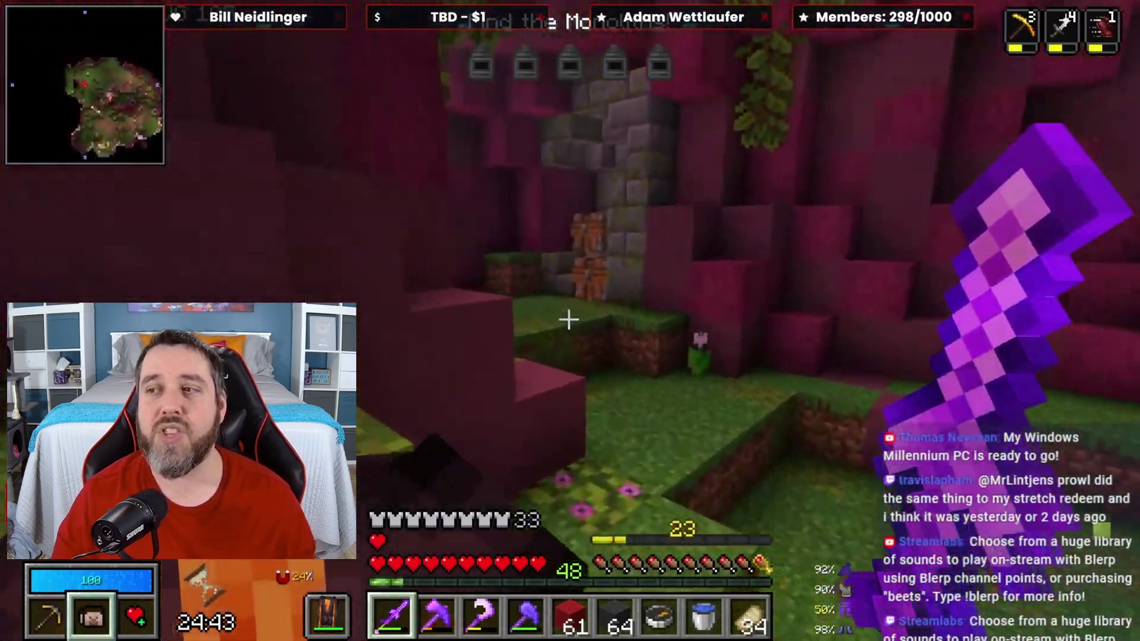
{"action": "left_click", "coordinate": [568, 319]}
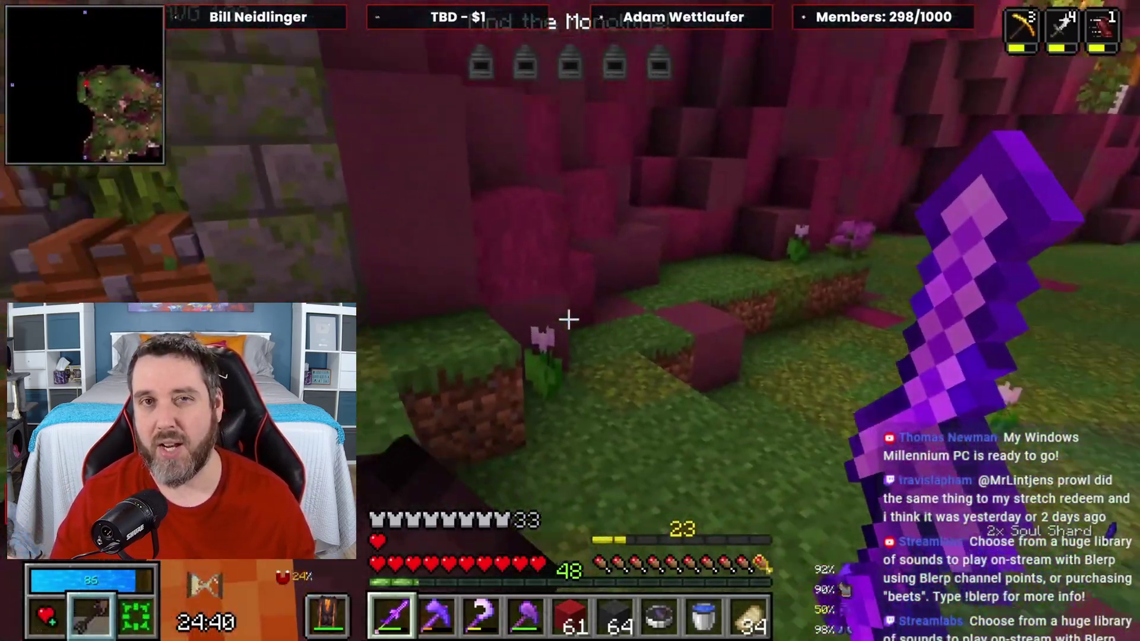
{"action": "left_click", "coordinate": [568, 319]}
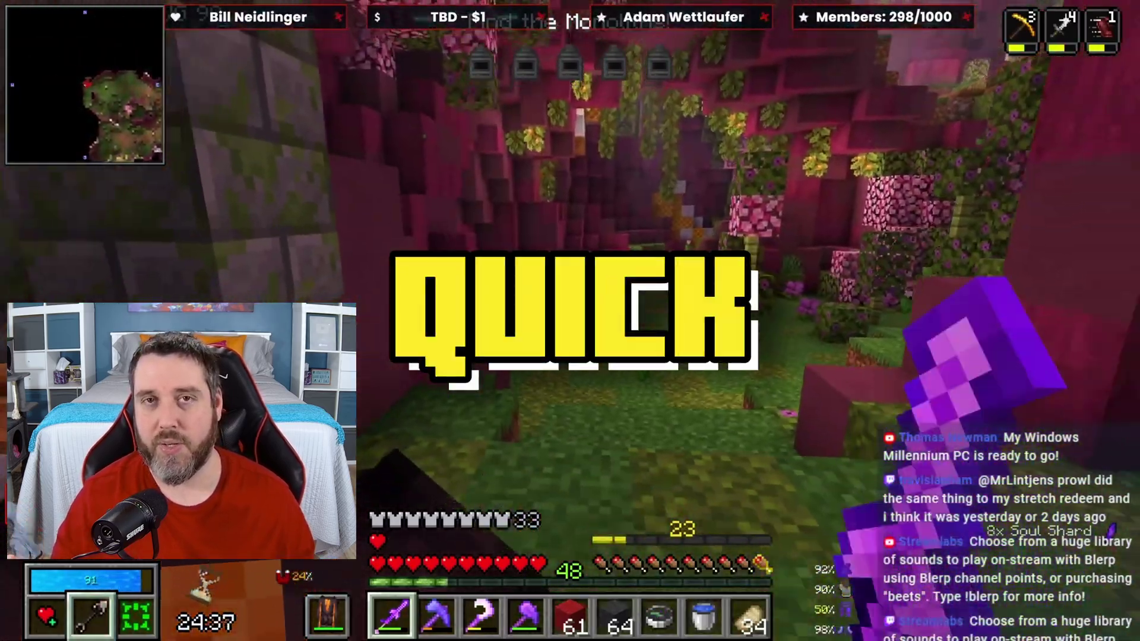
{"action": "key", "text": "2"}
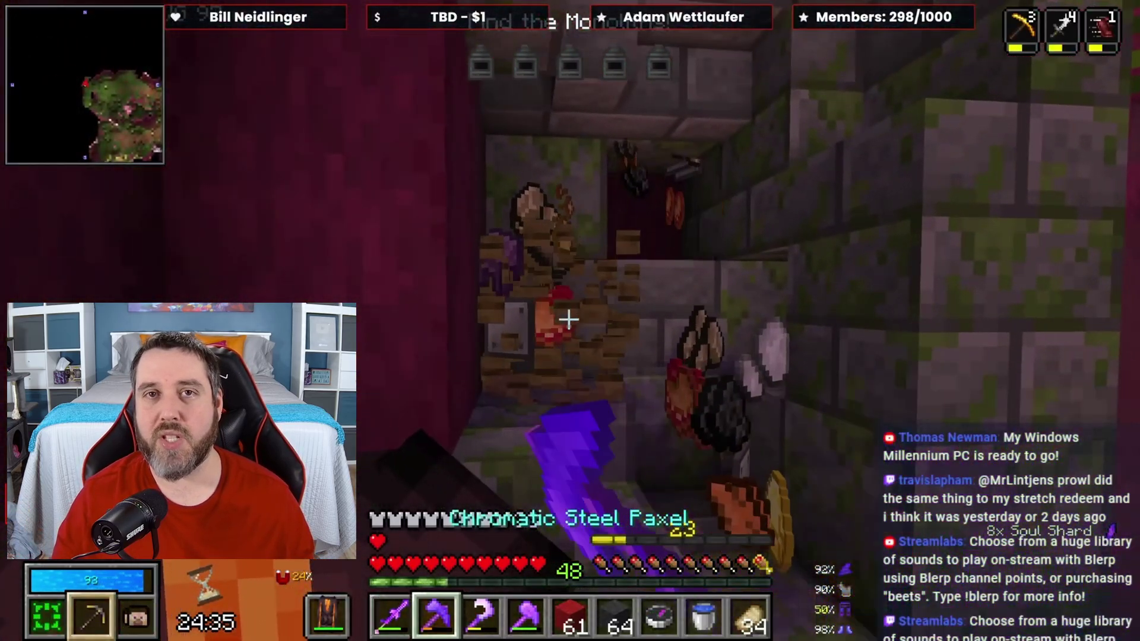
{"action": "key", "text": "1"}
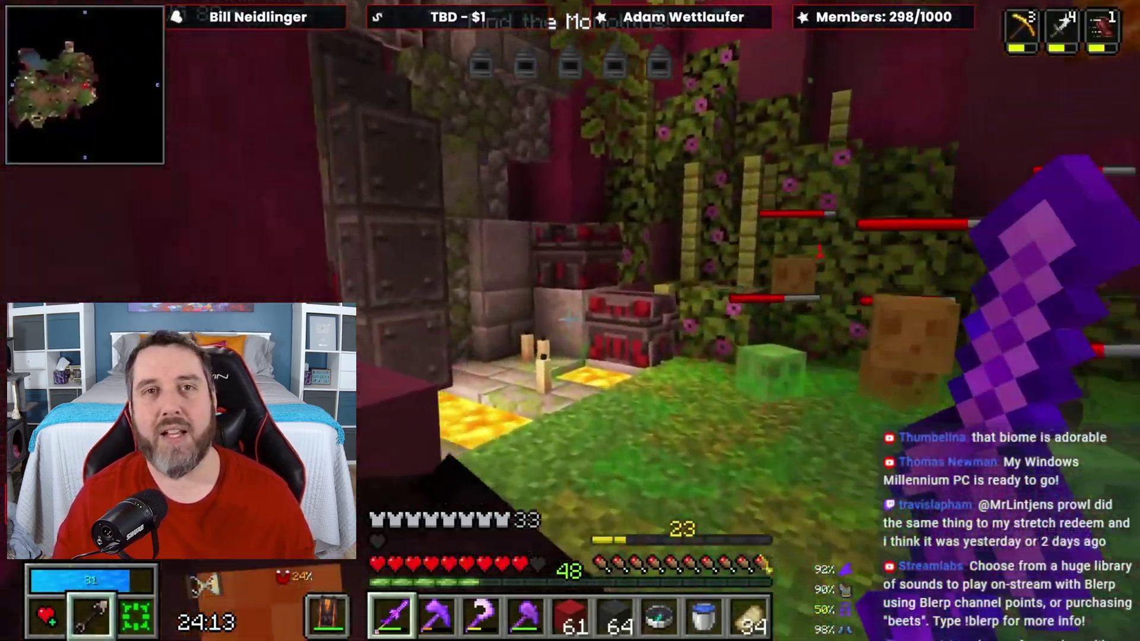
{"action": "key", "text": "2"}
{"action": "key", "text": "3"}
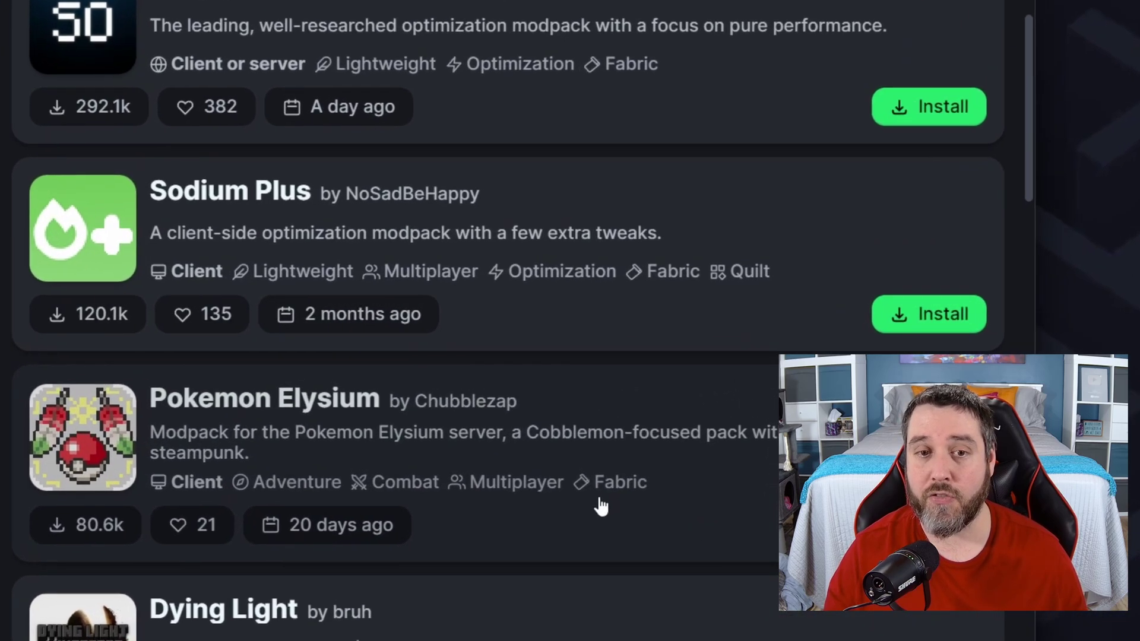
Browse the Modrinth modpack list and open the Cobblemon Official Modpack [Fabric] page.
{"action": "scroll", "coordinate": [677, 519], "scroll_direction": "down", "scroll_amount": 2}
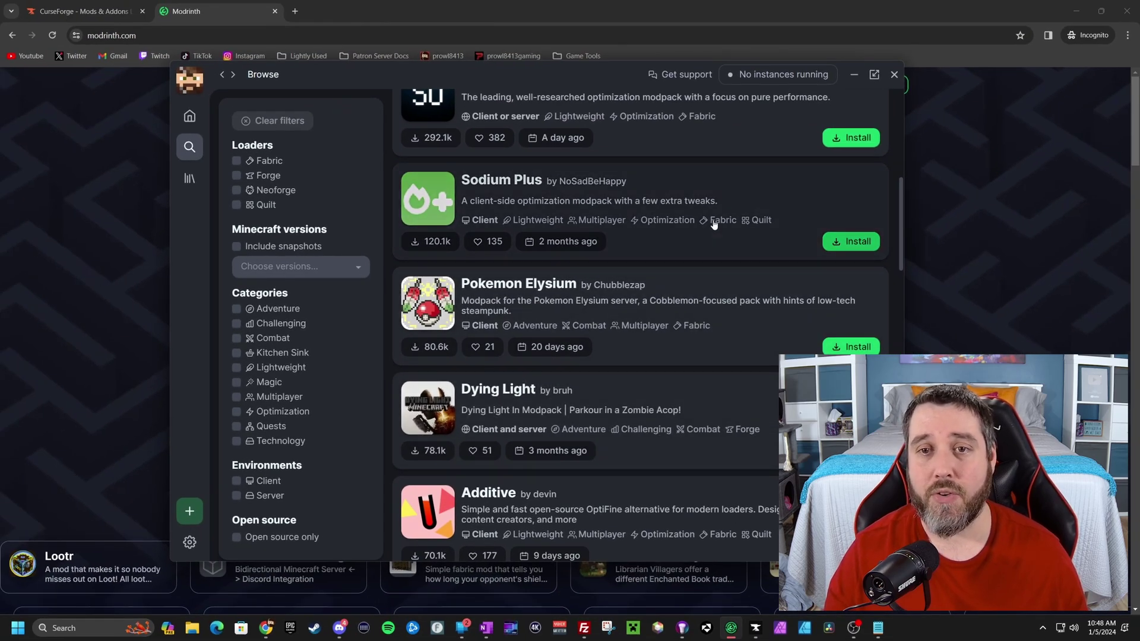
{"action": "scroll", "coordinate": [653, 374], "scroll_direction": "up", "scroll_amount": 6}
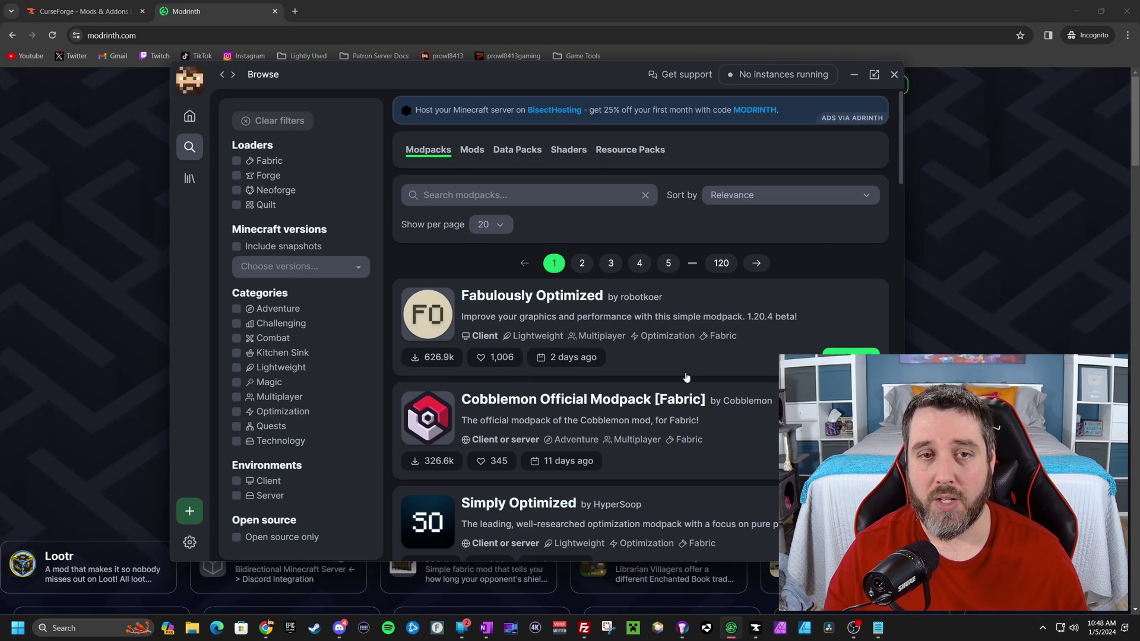
{"action": "scroll", "coordinate": [537, 364], "scroll_direction": "down", "scroll_amount": 1}
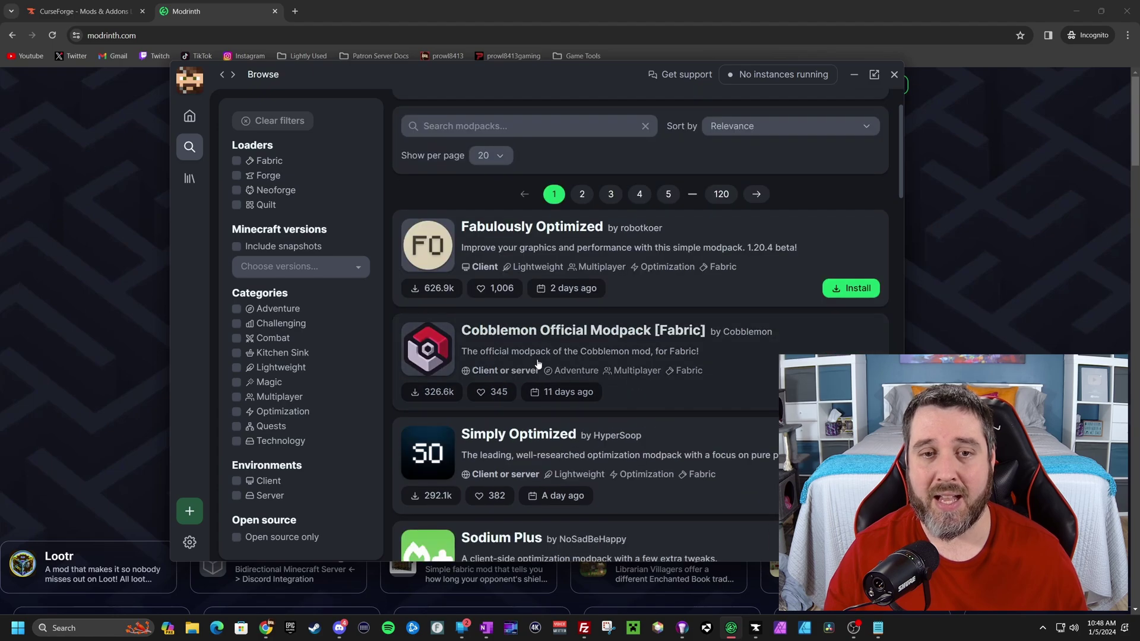
{"action": "left_click", "coordinate": [674, 369]}
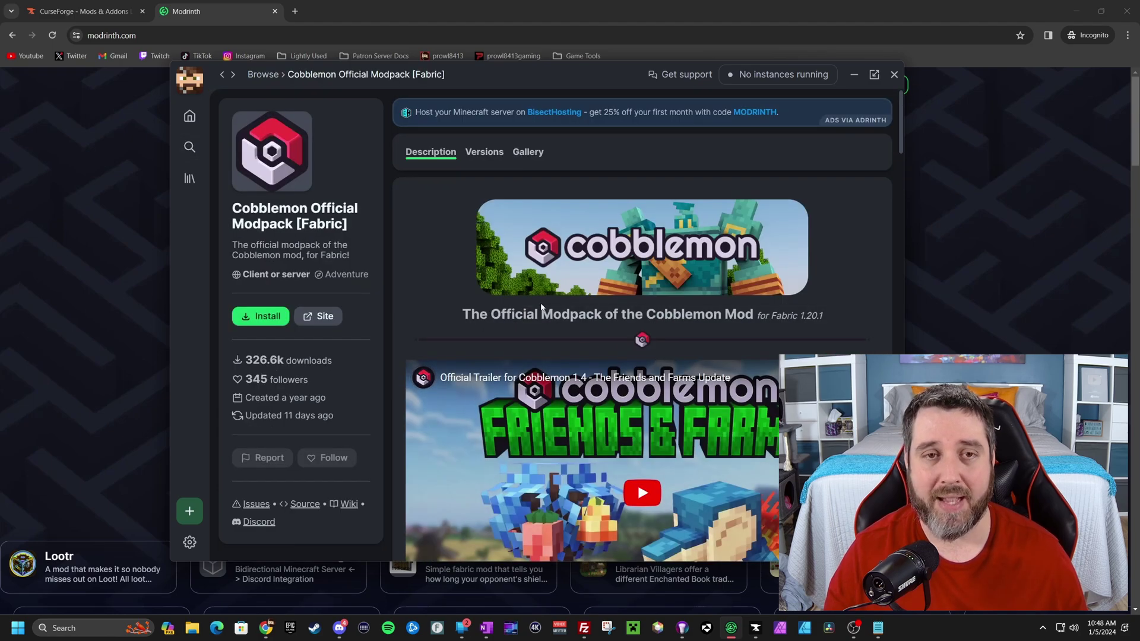
Return to browsing and search the mods category for "rub".
{"action": "left_click", "coordinate": [187, 147]}
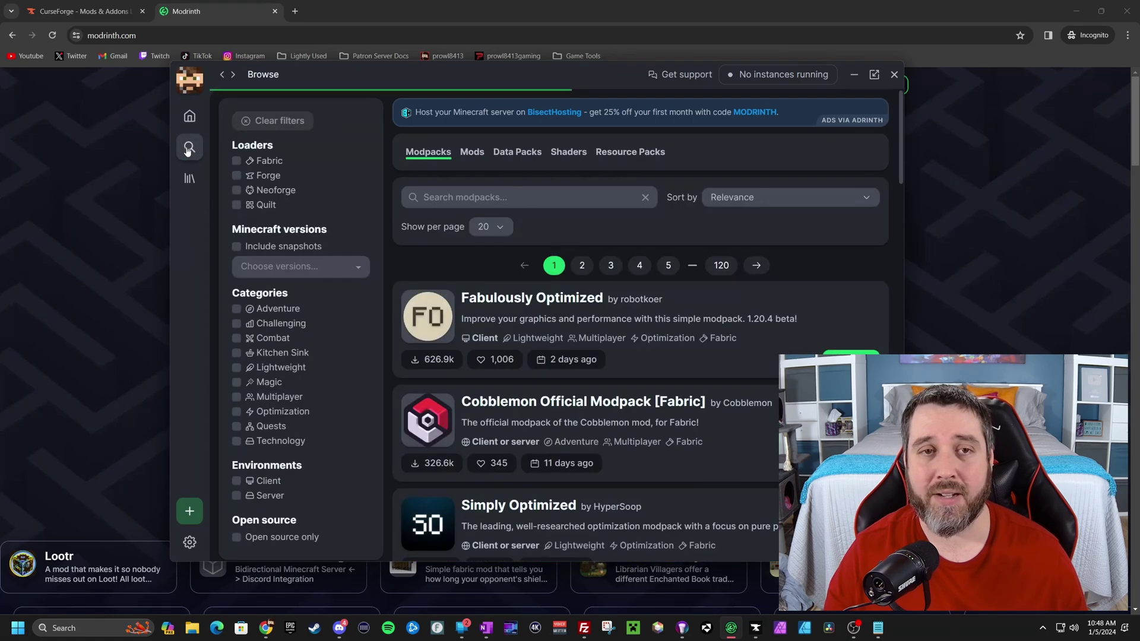
{"action": "left_click", "coordinate": [473, 153]}
{"action": "type", "text": "rub"}
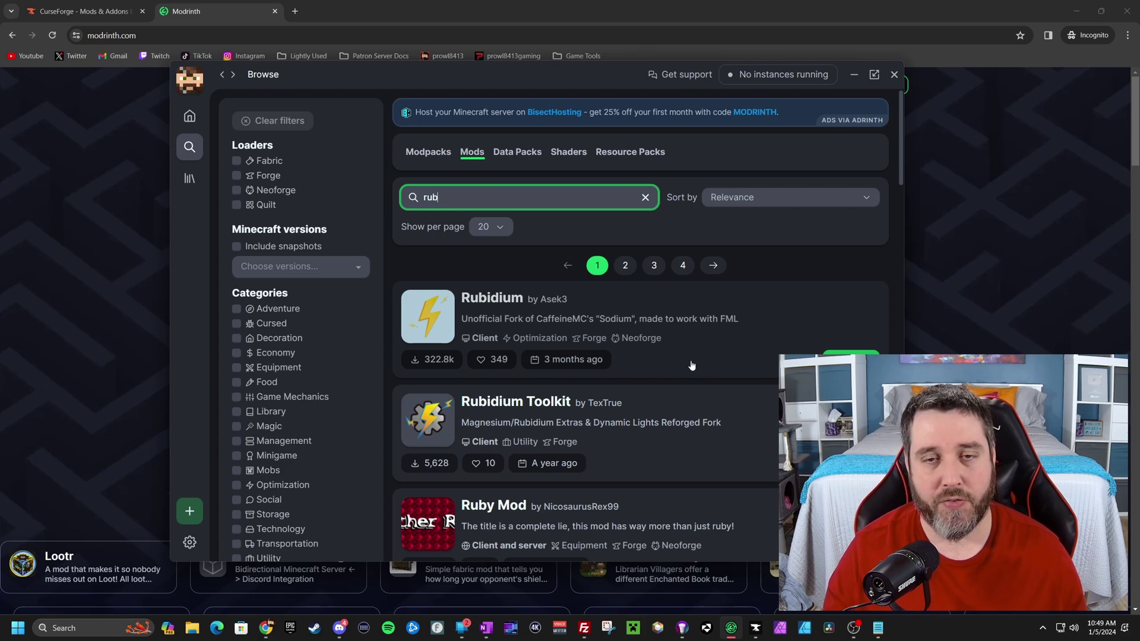
Clear the mod search and look through the full list of mods sorted by relevance.
{"action": "left_click", "coordinate": [646, 197]}
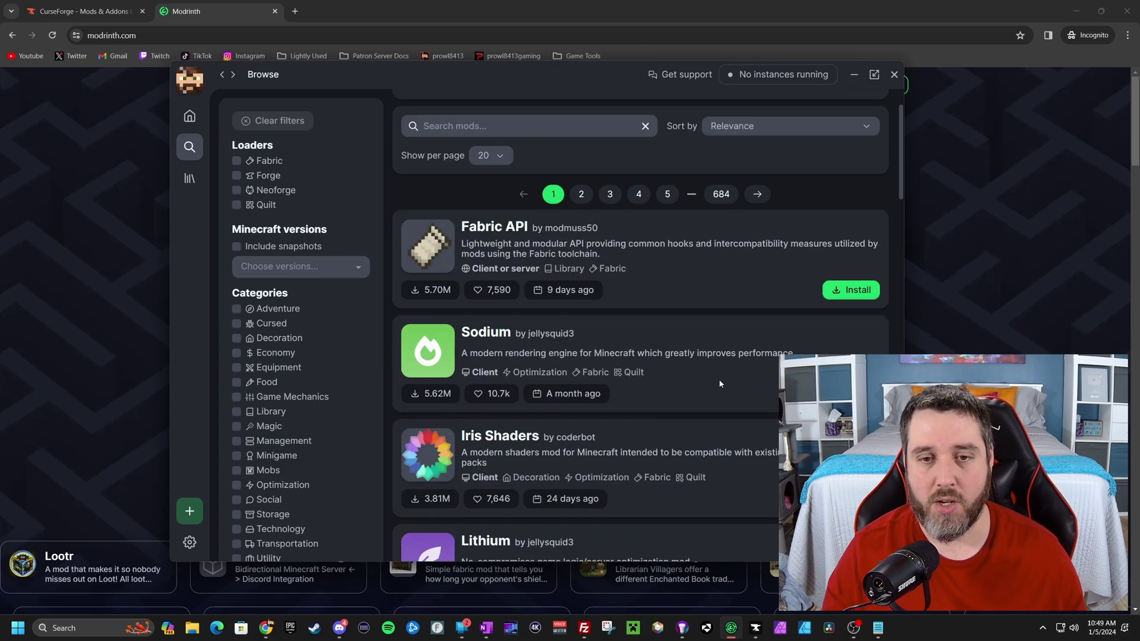
{"action": "scroll", "coordinate": [687, 468], "scroll_direction": "down", "scroll_amount": 2}
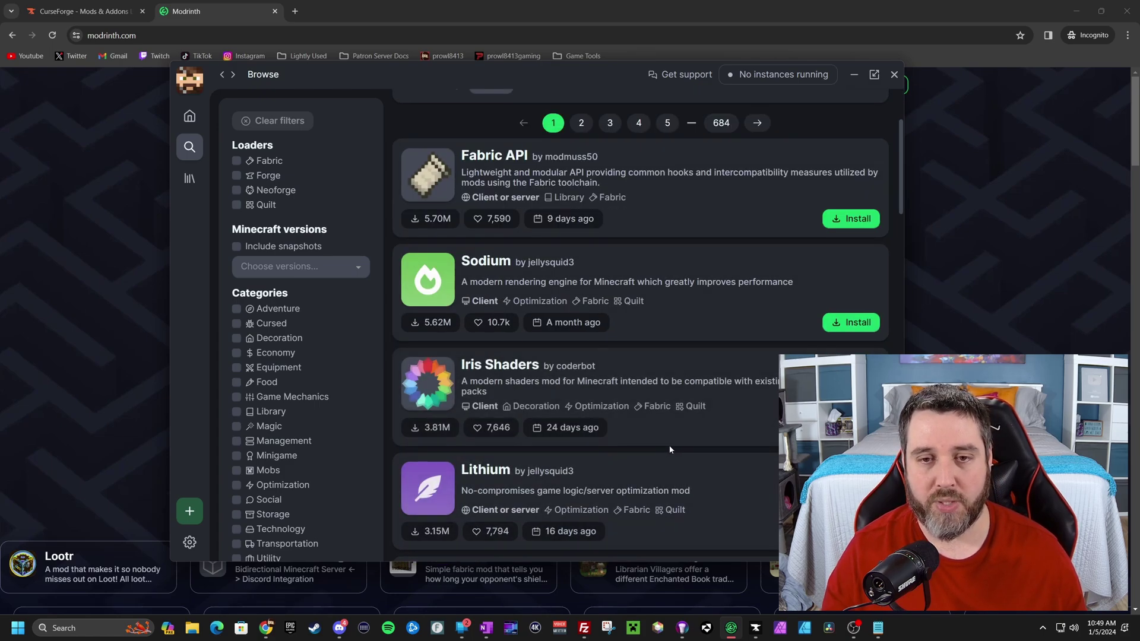
{"action": "scroll", "coordinate": [687, 468], "scroll_direction": "down", "scroll_amount": 3}
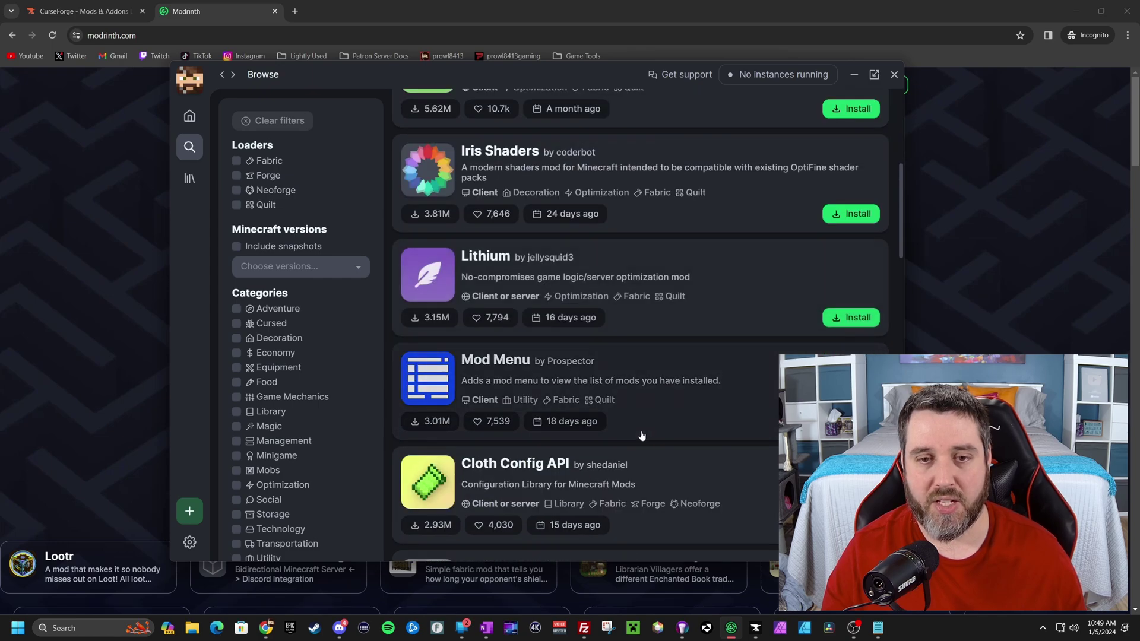
{"action": "scroll", "coordinate": [644, 442], "scroll_direction": "down", "scroll_amount": 1}
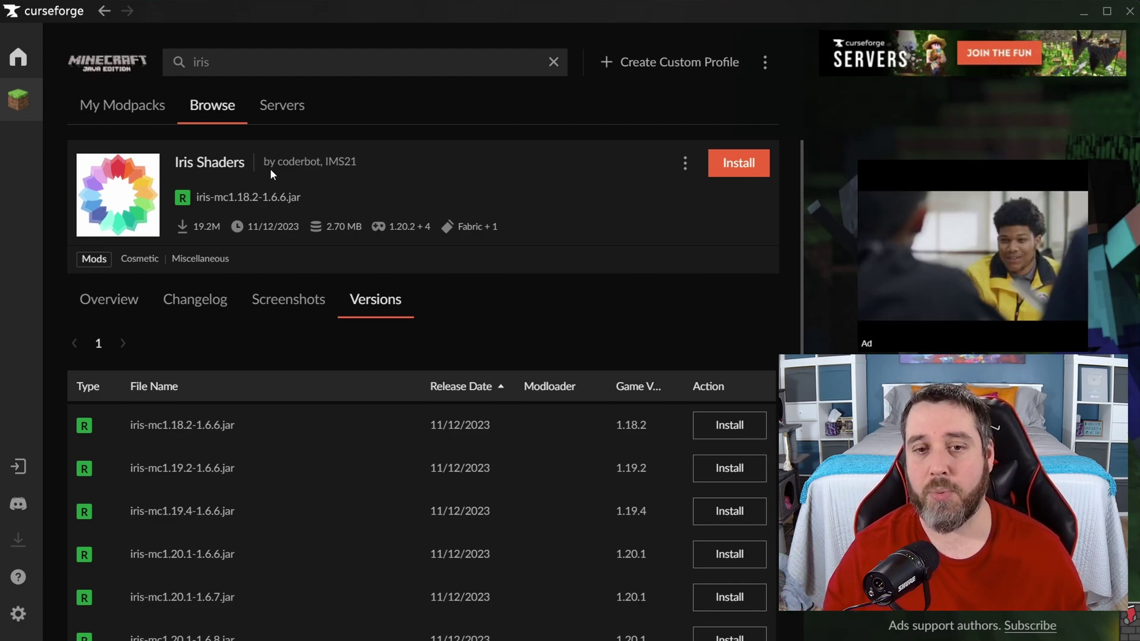
Examine the available file versions of the Iris Shaders mod in the CurseForge app.
{"action": "scroll", "coordinate": [555, 397], "scroll_direction": "down", "scroll_amount": 4}
{"action": "scroll", "coordinate": [590, 433], "scroll_direction": "up", "scroll_amount": 3}
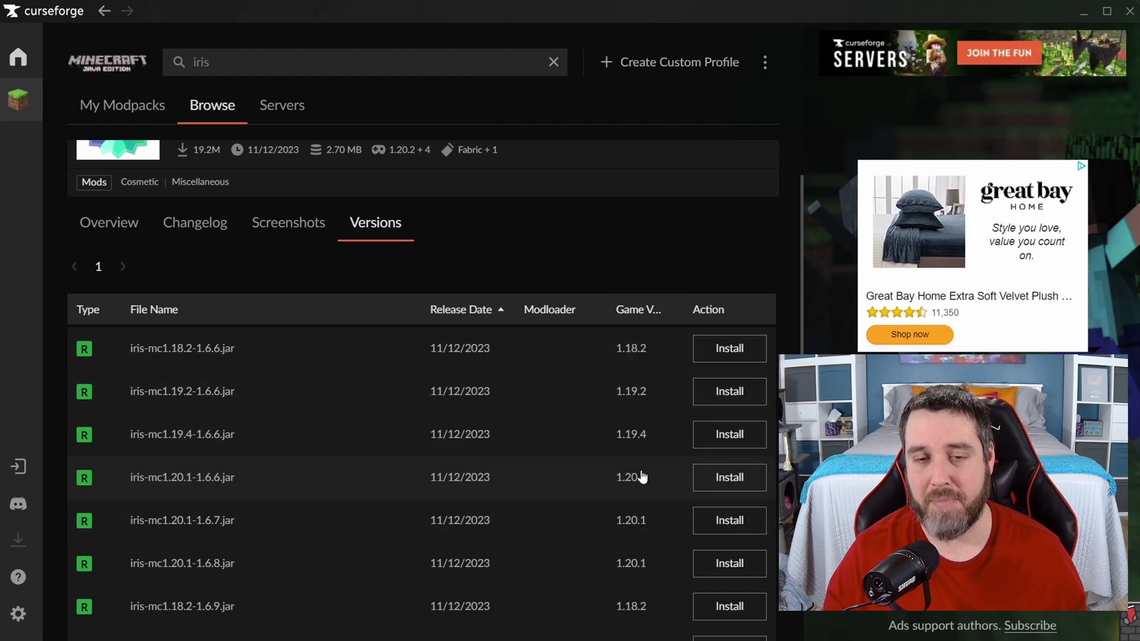
{"action": "scroll", "coordinate": [641, 474], "scroll_direction": "up", "scroll_amount": 2}
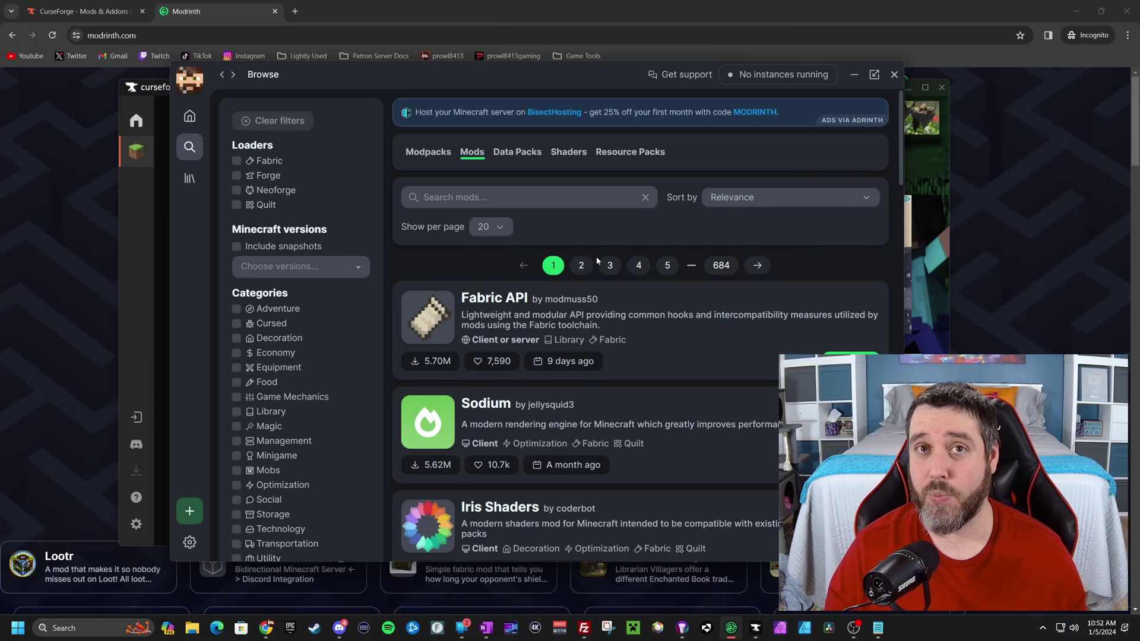
Return to the modpack listings in the Modrinth app and bring up the Cobblemon Official Modpack [Fabric] details.
{"action": "left_click_drag", "start_coordinate": [420, 78], "coordinate": [443, 76]}
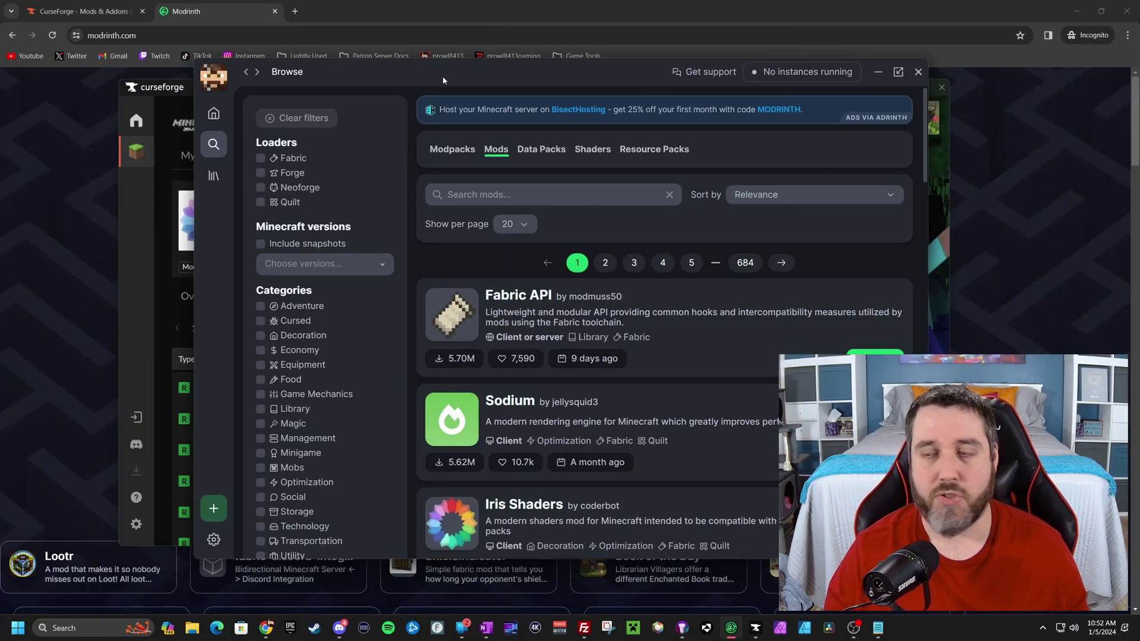
{"action": "left_click", "coordinate": [457, 153]}
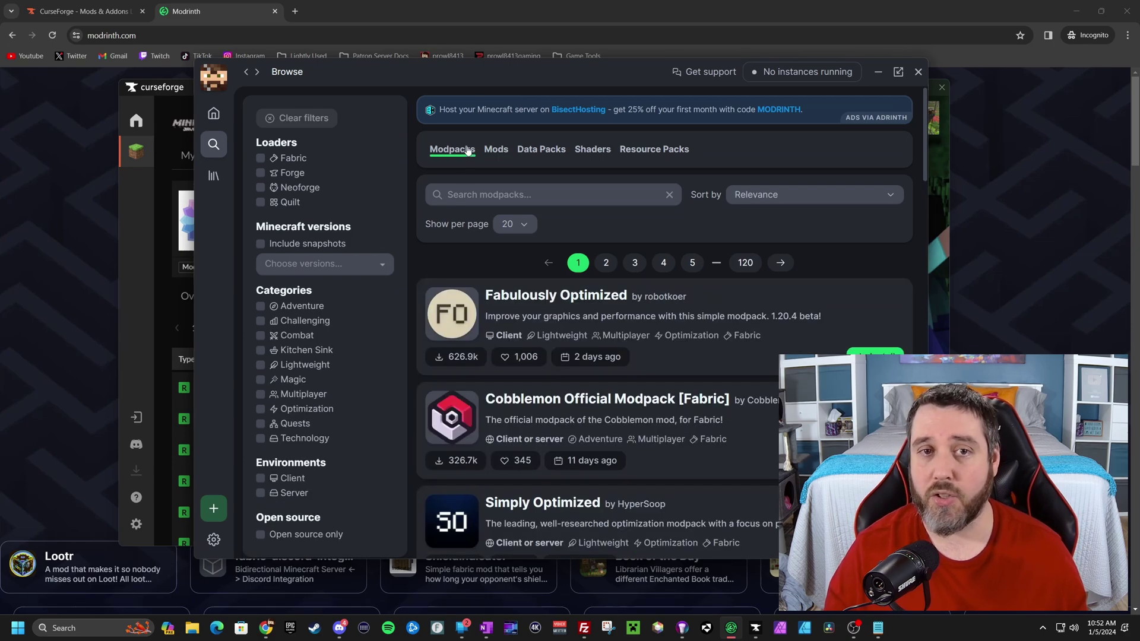
{"action": "scroll", "coordinate": [686, 330], "scroll_direction": "down", "scroll_amount": 2}
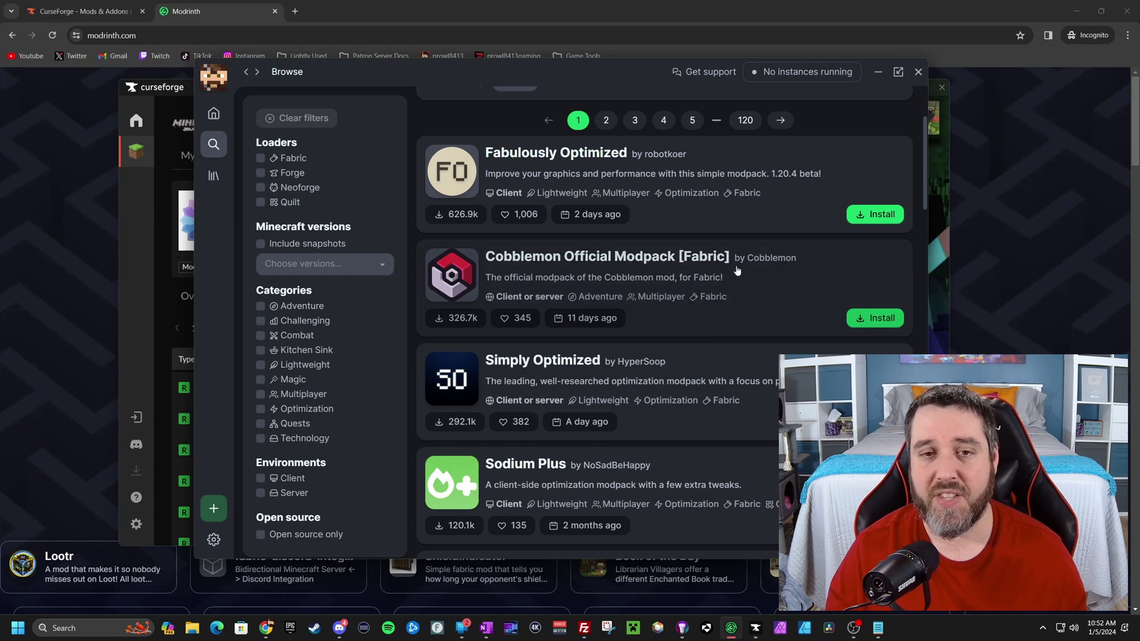
{"action": "left_click", "coordinate": [718, 279]}
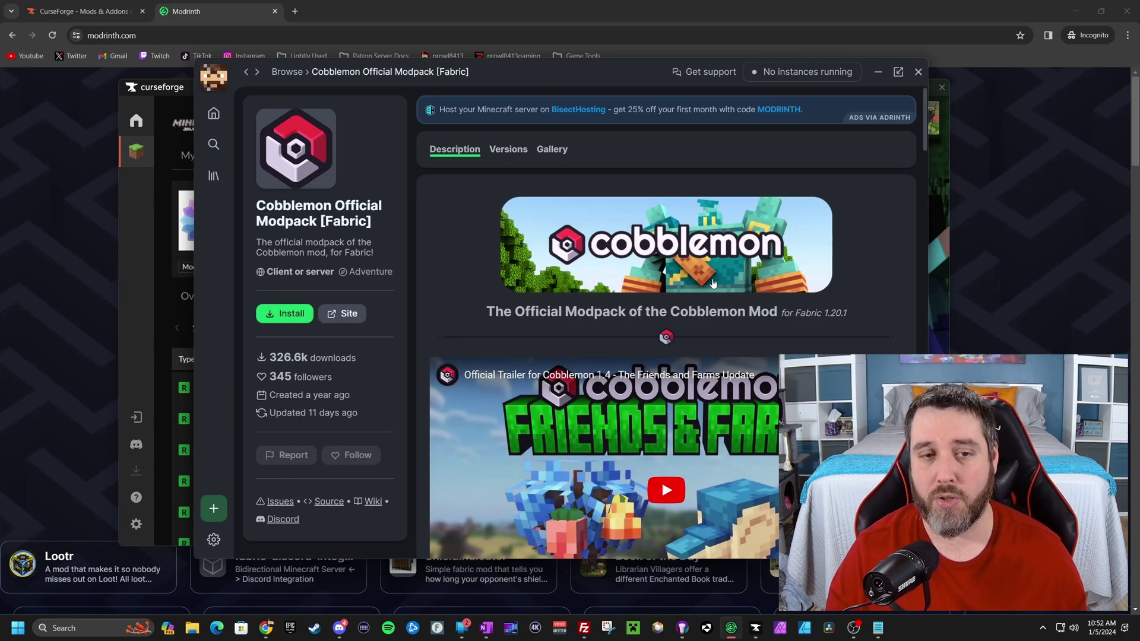
Read through the Cobblemon modpack's description and feature list, then return near its beginning.
{"action": "scroll", "coordinate": [700, 297], "scroll_direction": "down", "scroll_amount": 3}
{"action": "scroll", "coordinate": [674, 362], "scroll_direction": "down", "scroll_amount": 3}
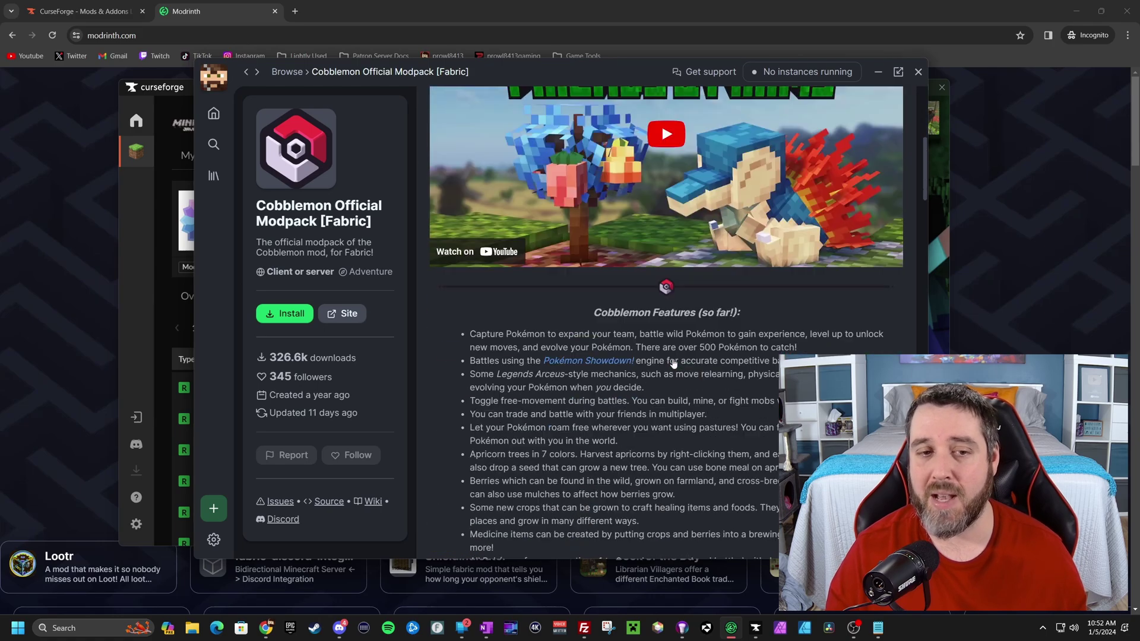
{"action": "scroll", "coordinate": [673, 363], "scroll_direction": "down", "scroll_amount": 5}
{"action": "scroll", "coordinate": [674, 368], "scroll_direction": "up", "scroll_amount": 10}
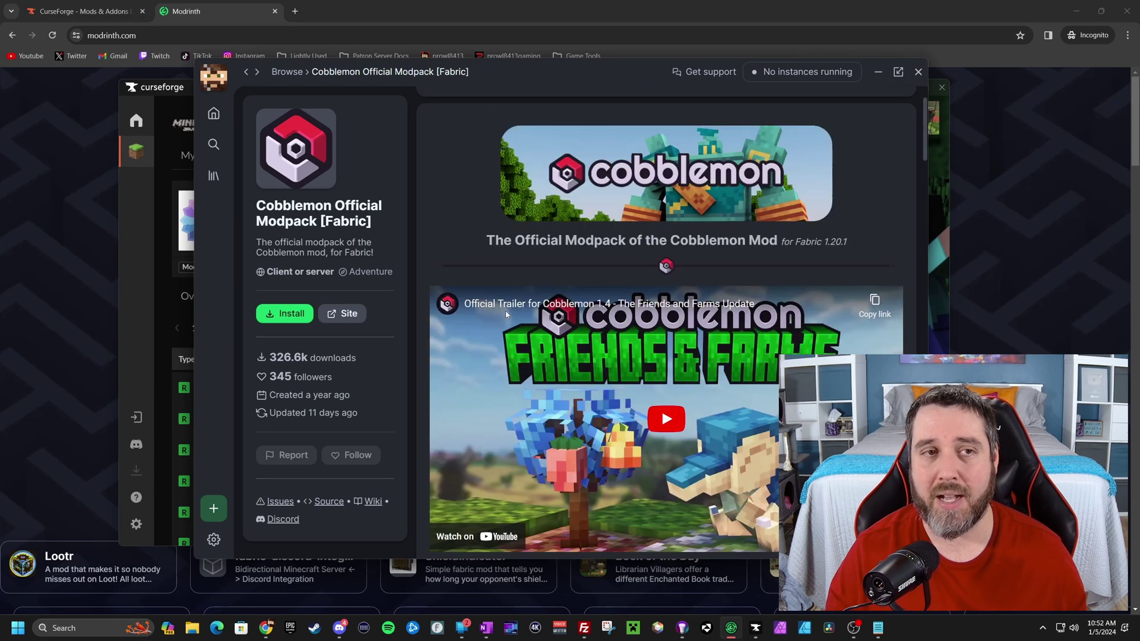
Switch to the CurseForge app and show the installed Vault Hunters 3rd Edition modpack.
{"action": "left_click", "coordinate": [185, 285]}
{"action": "left_click", "coordinate": [212, 275]}
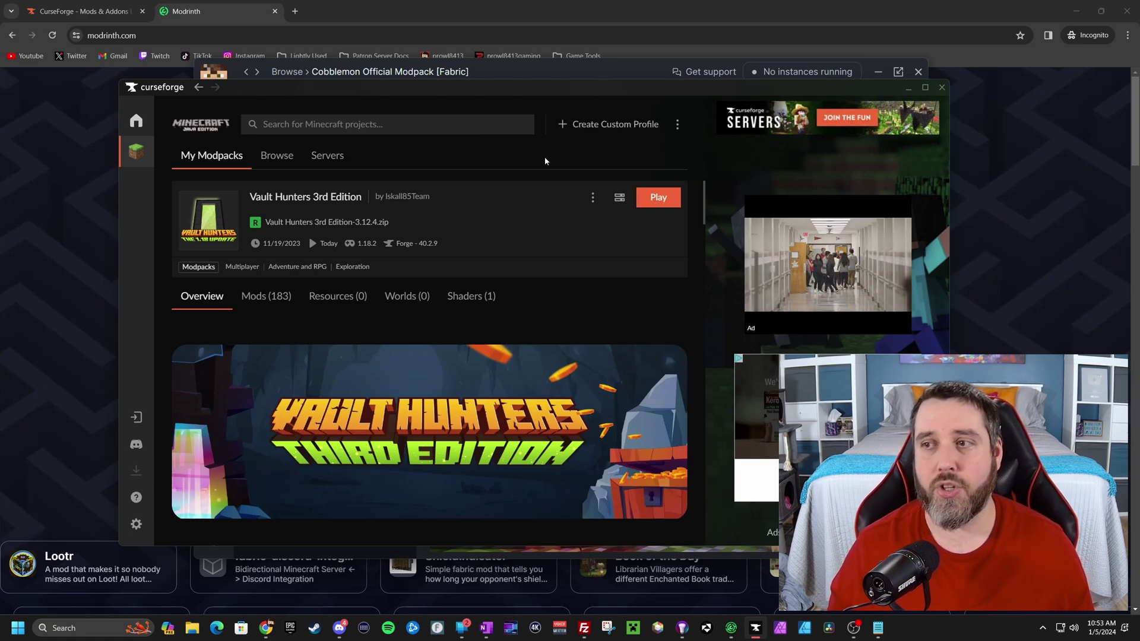
Switch to the Modrinth app and open the popular mods listing from its home page.
{"action": "left_click", "coordinate": [566, 68]}
{"action": "left_click", "coordinate": [215, 114]}
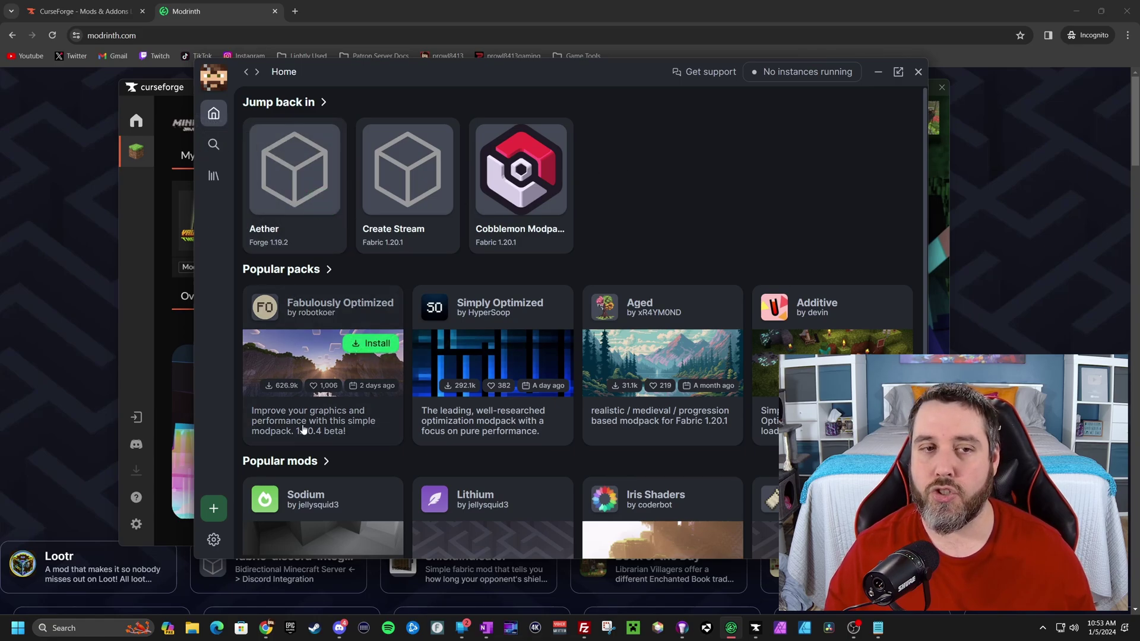
{"action": "left_click", "coordinate": [306, 462]}
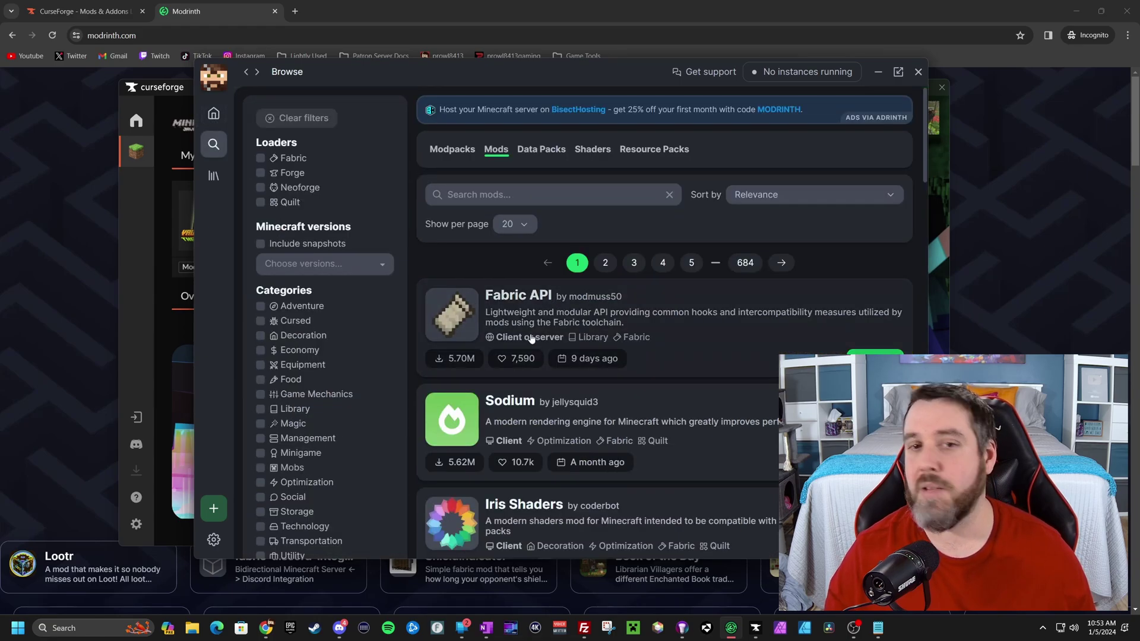
{"action": "scroll", "coordinate": [530, 338], "scroll_direction": "down", "scroll_amount": 1}
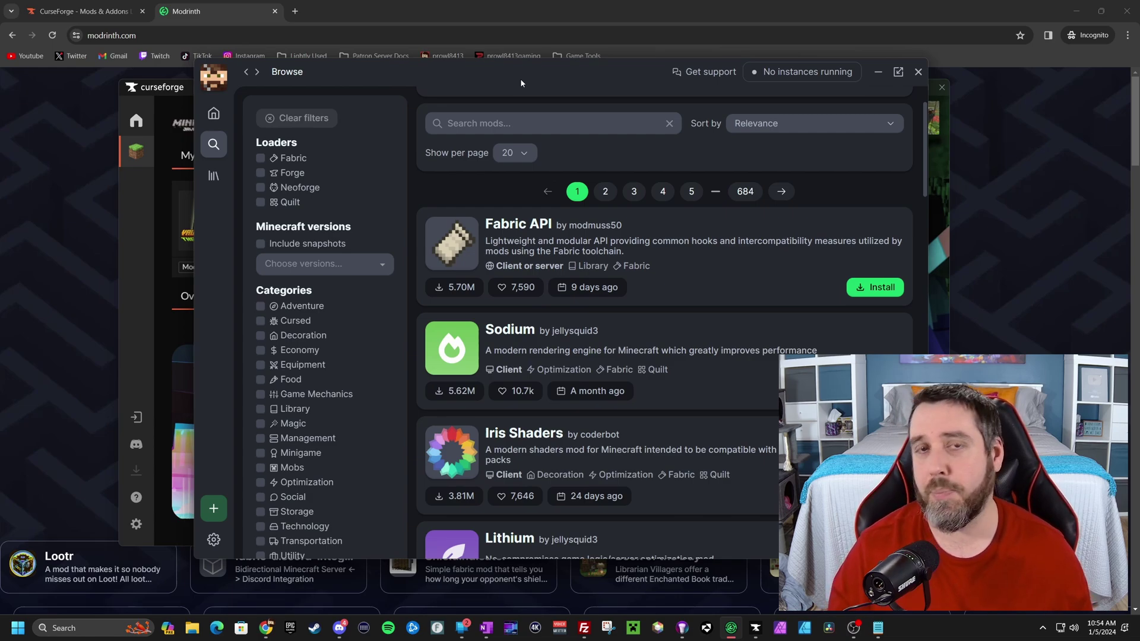
Dismiss the Modrinth app window and switch to the browser to view the CurseForge and Modrinth websites.
{"action": "key", "text": "alt+F4"}
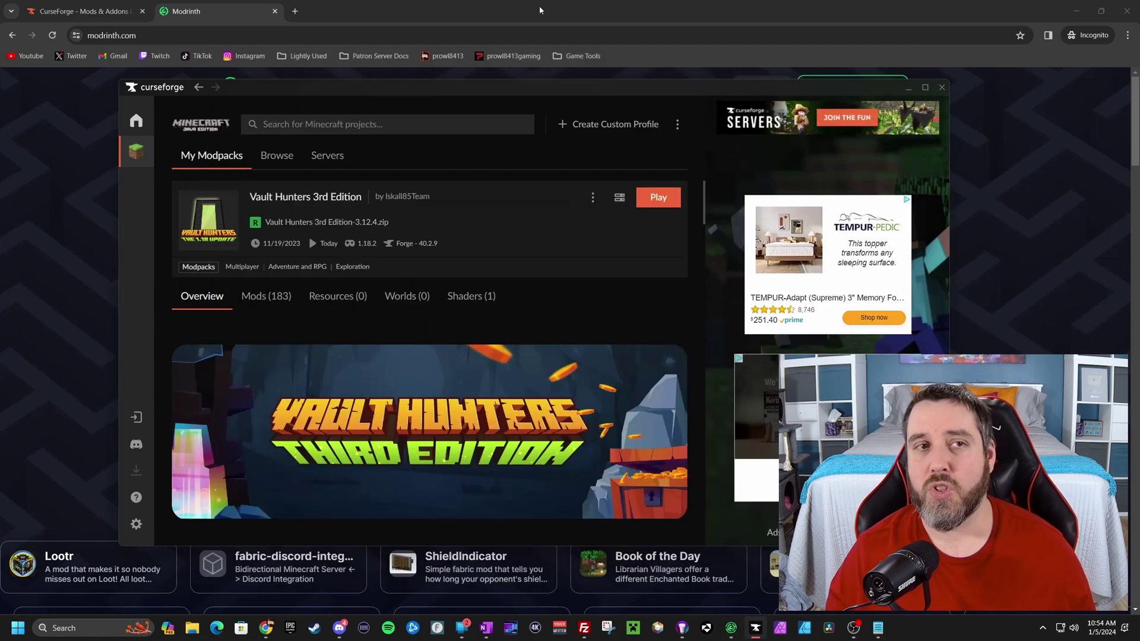
{"action": "left_click", "coordinate": [539, 5]}
{"action": "left_click", "coordinate": [78, 15]}
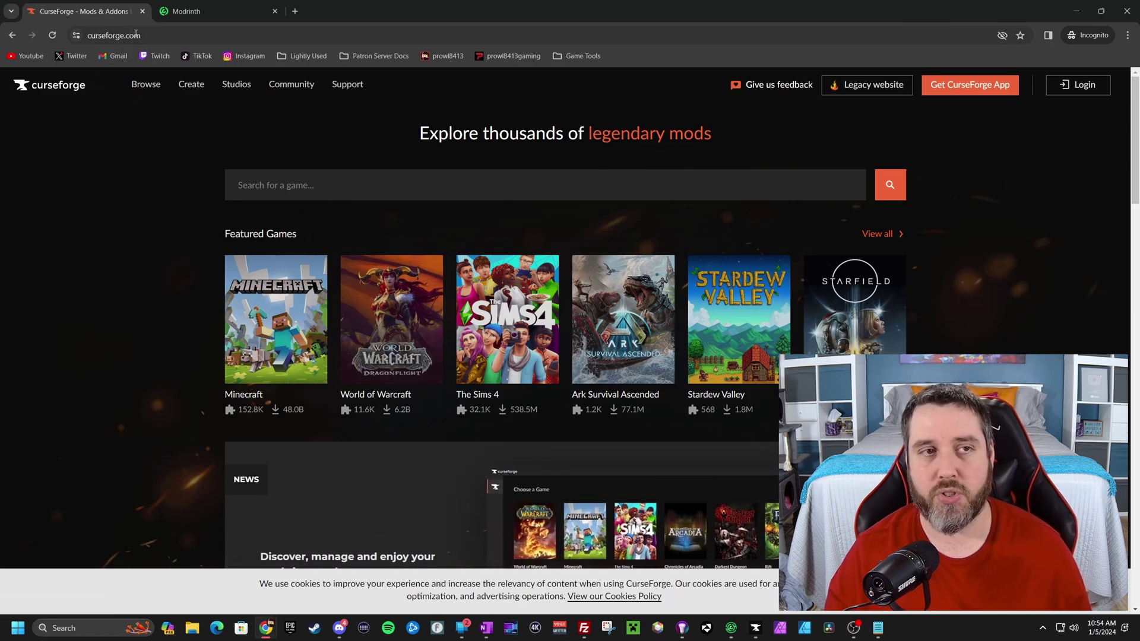
{"action": "left_click", "coordinate": [220, 12]}
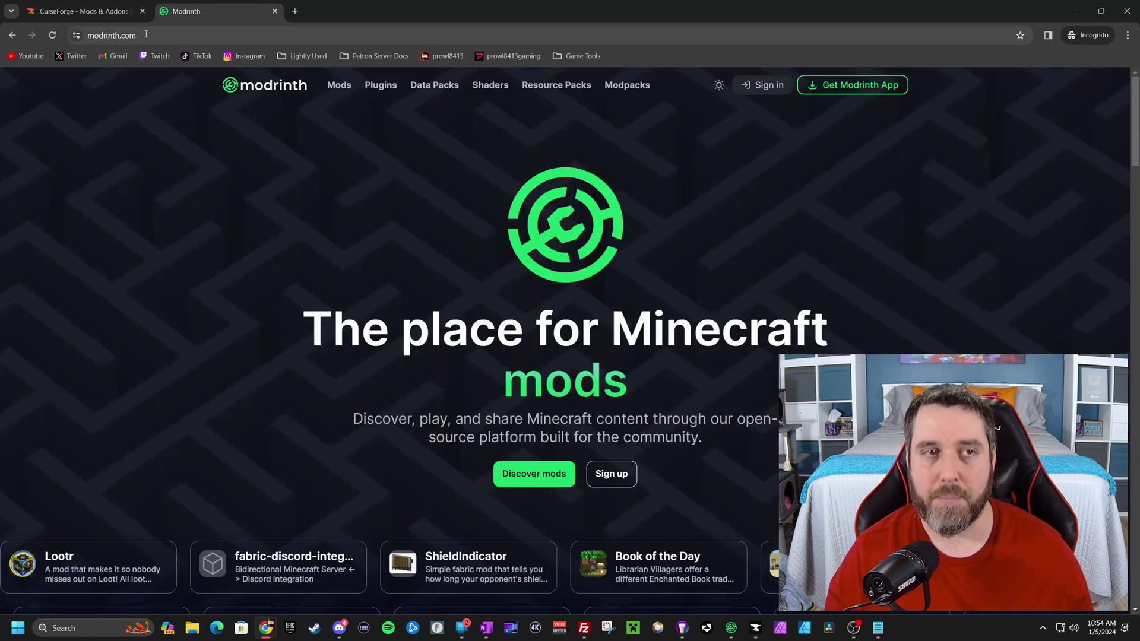
Open the Minecraft mods page on the CurseForge website and look over the latest mods.
{"action": "left_click", "coordinate": [78, 9]}
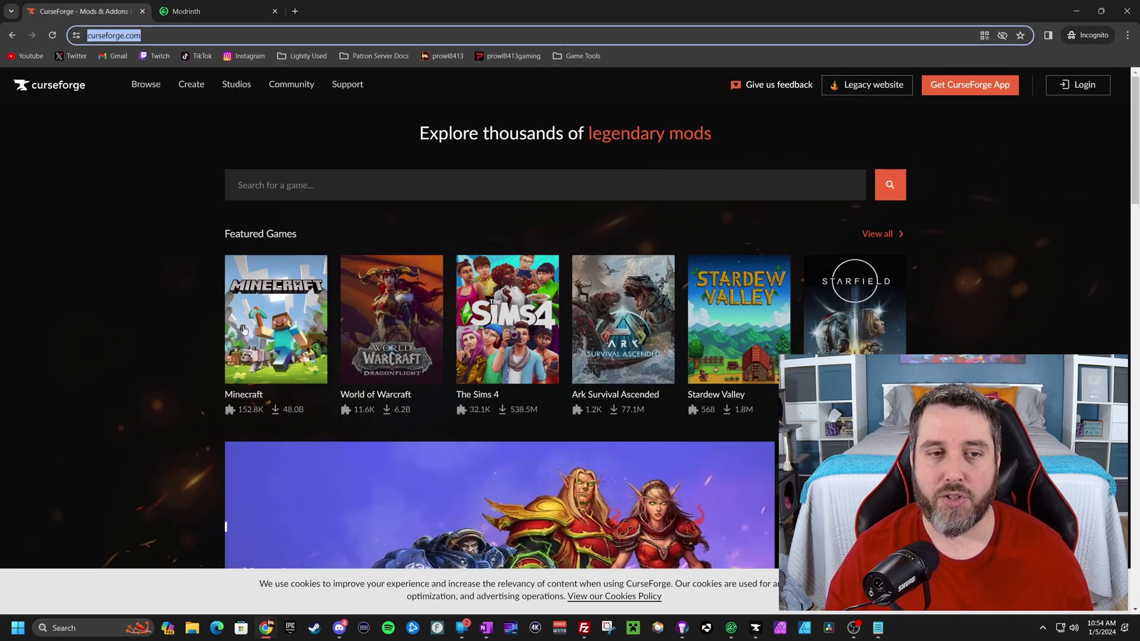
{"action": "left_click", "coordinate": [270, 331]}
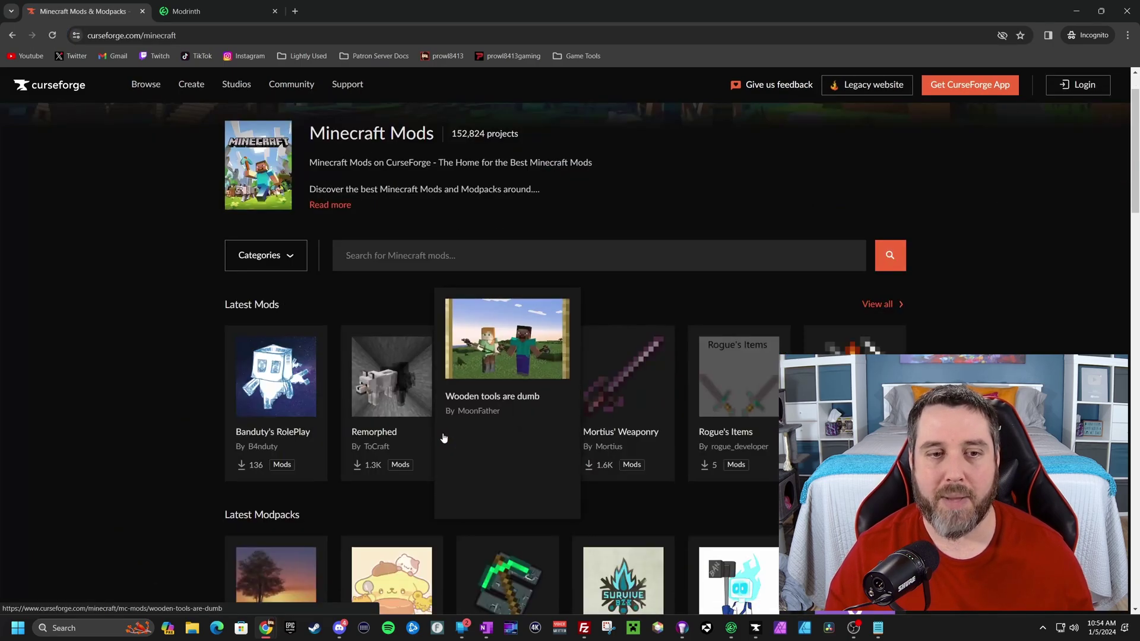
{"action": "mouse_move", "coordinate": [338, 387]}
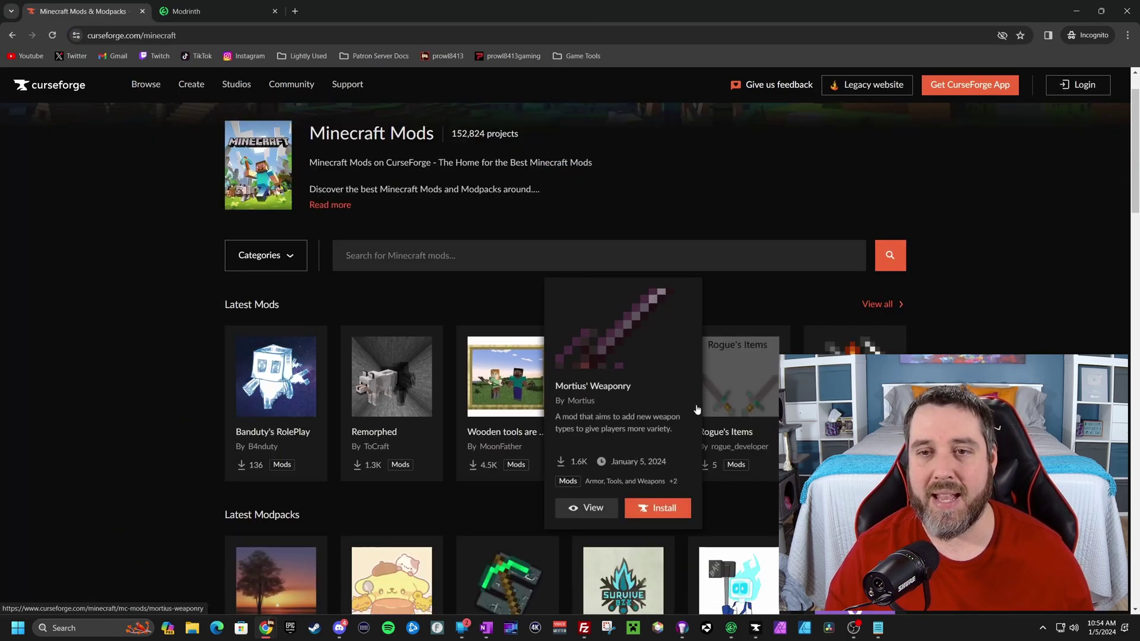
View the Modrinth website's home page in the browser and switch to the CurseForge app.
{"action": "mouse_move", "coordinate": [849, 386]}
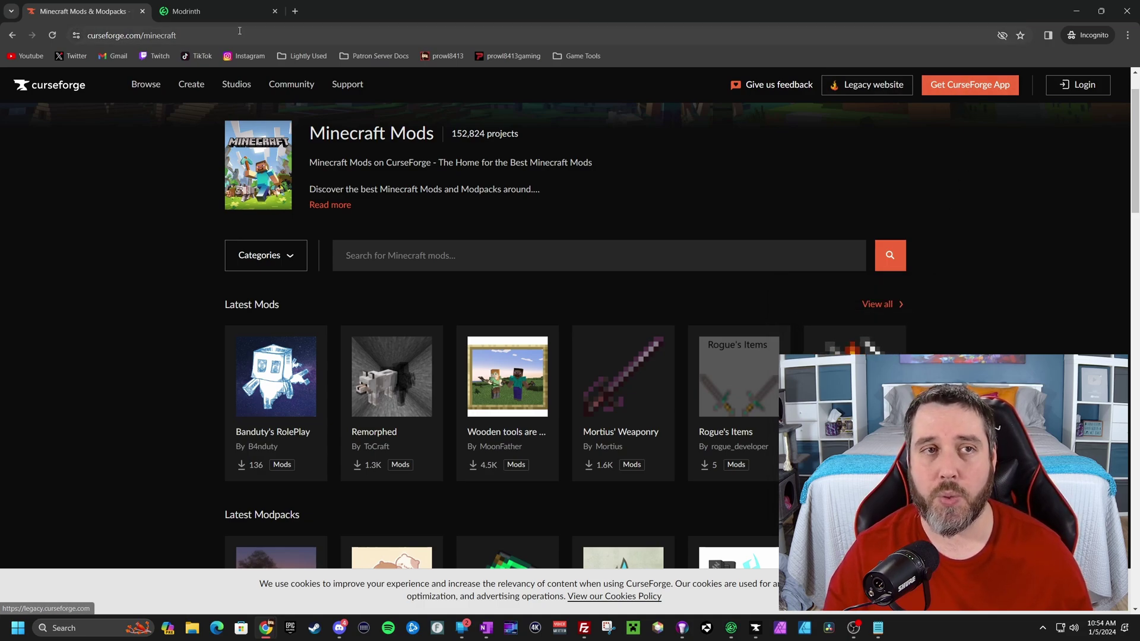
{"action": "left_click", "coordinate": [253, 17]}
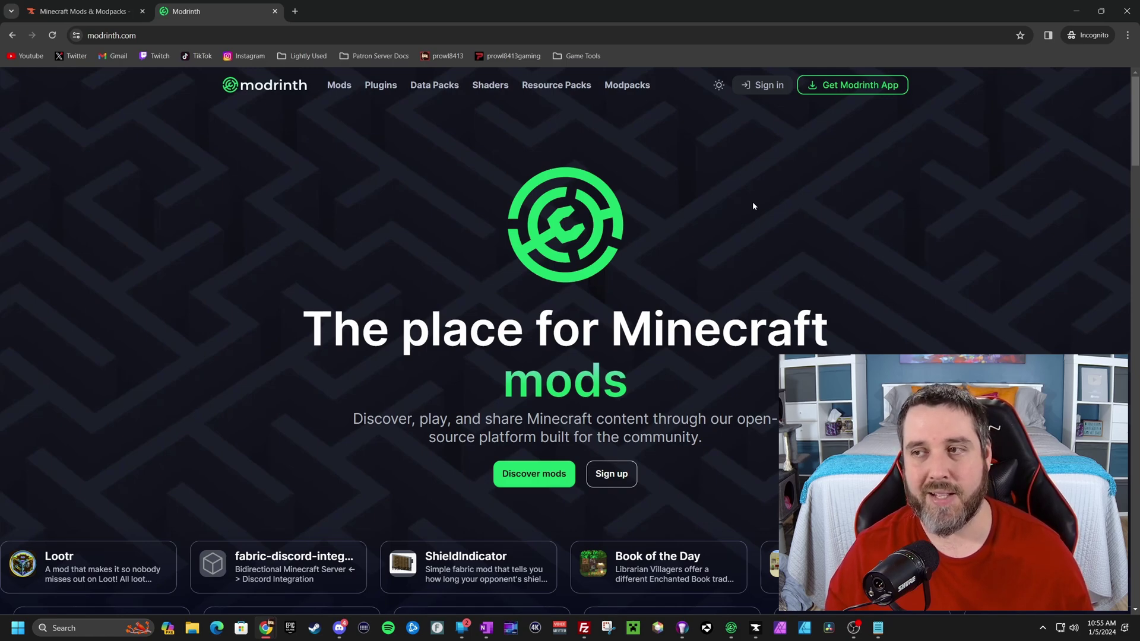
{"action": "left_click", "coordinate": [1076, 12]}
{"action": "double_click", "coordinate": [448, 88]}
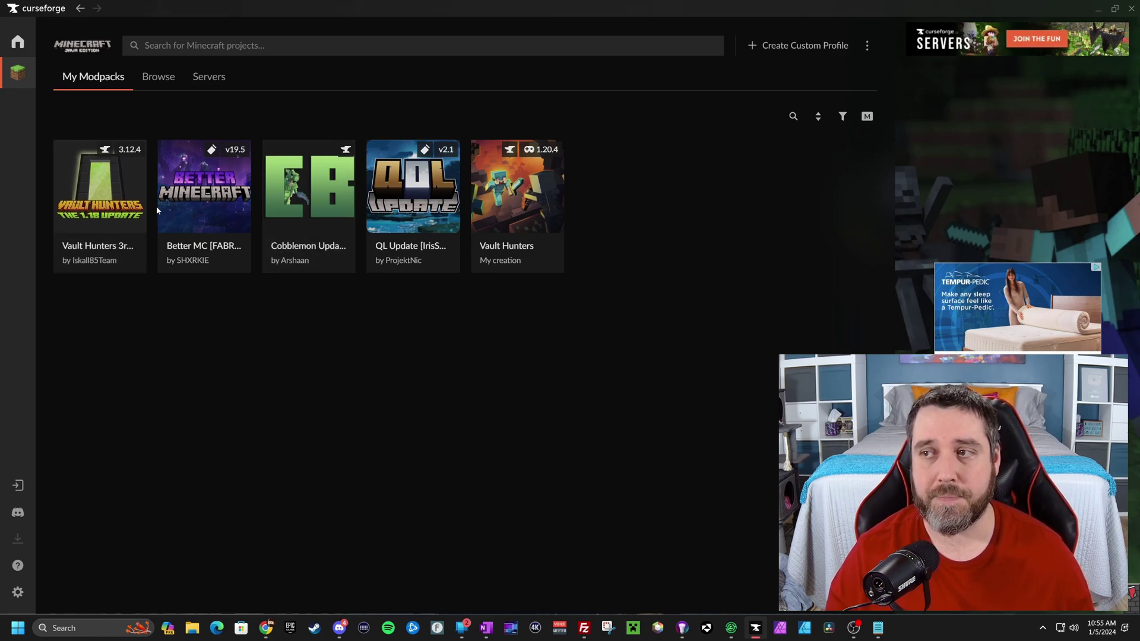
Open the installed Better MC [FABRIC] modpack and look through the versions offered for its profile, keeping the current version.
{"action": "left_click", "coordinate": [212, 202]}
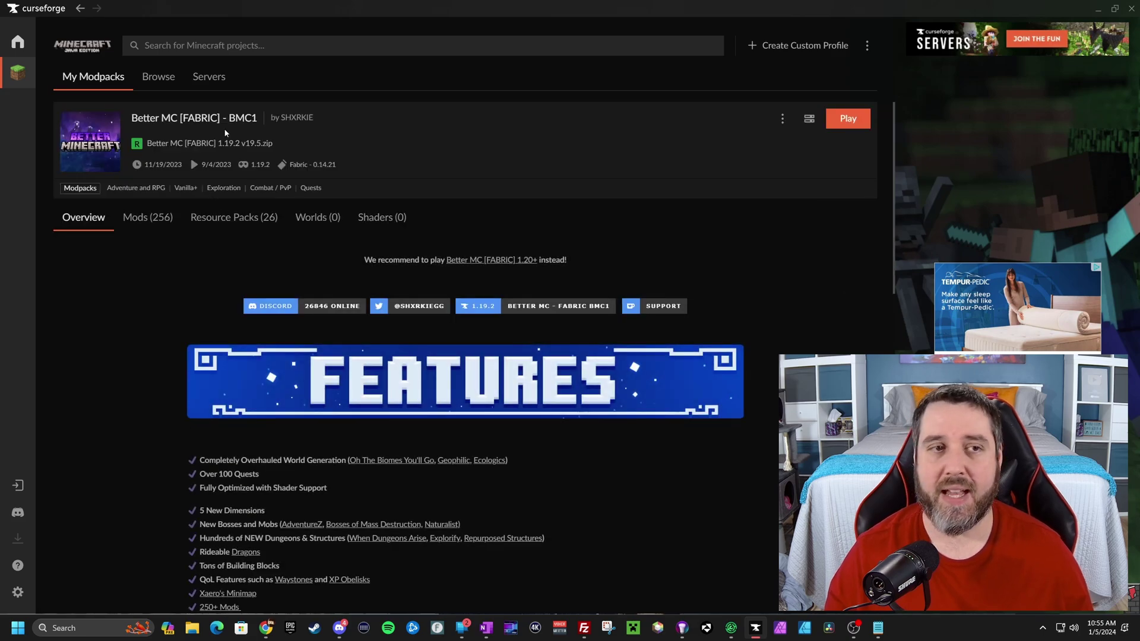
{"action": "left_click", "coordinate": [782, 120]}
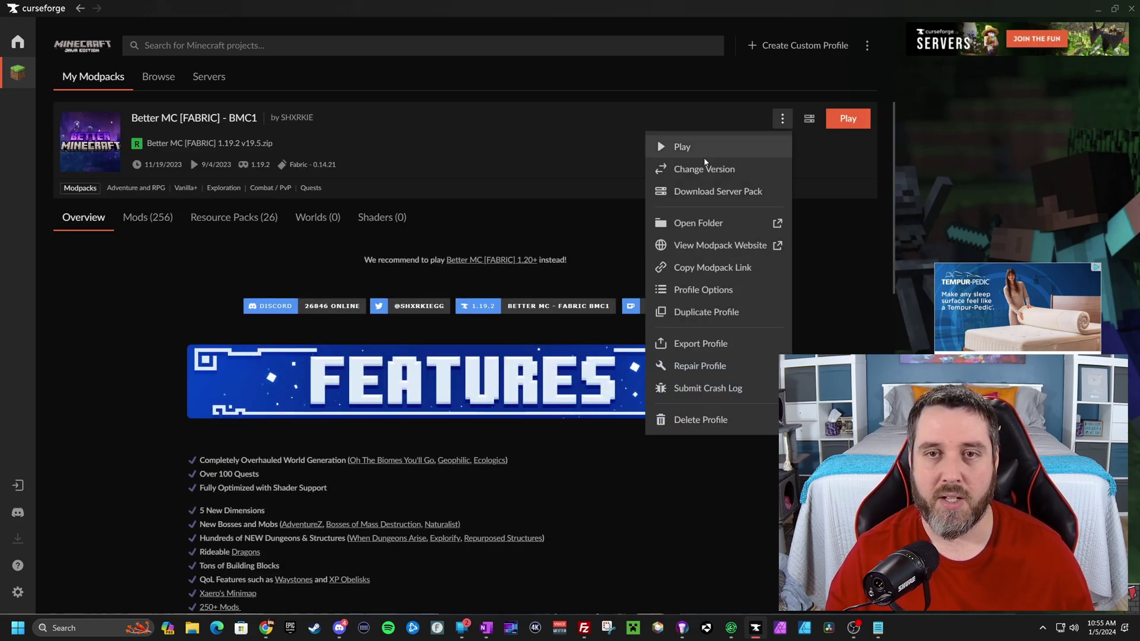
{"action": "left_click", "coordinate": [700, 172]}
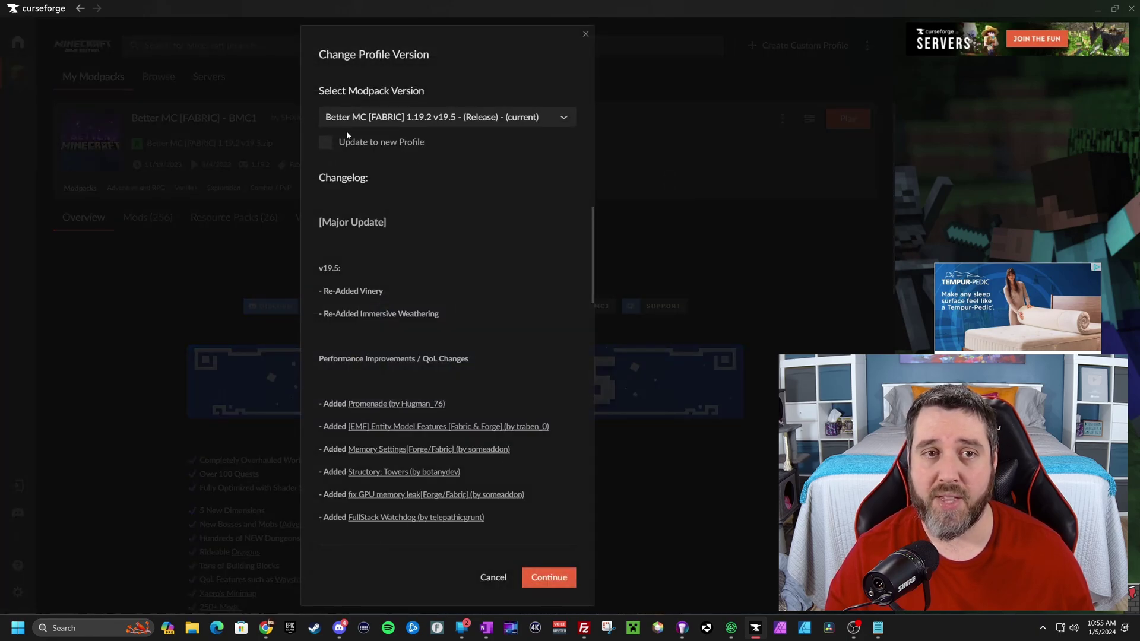
{"action": "left_click", "coordinate": [436, 119]}
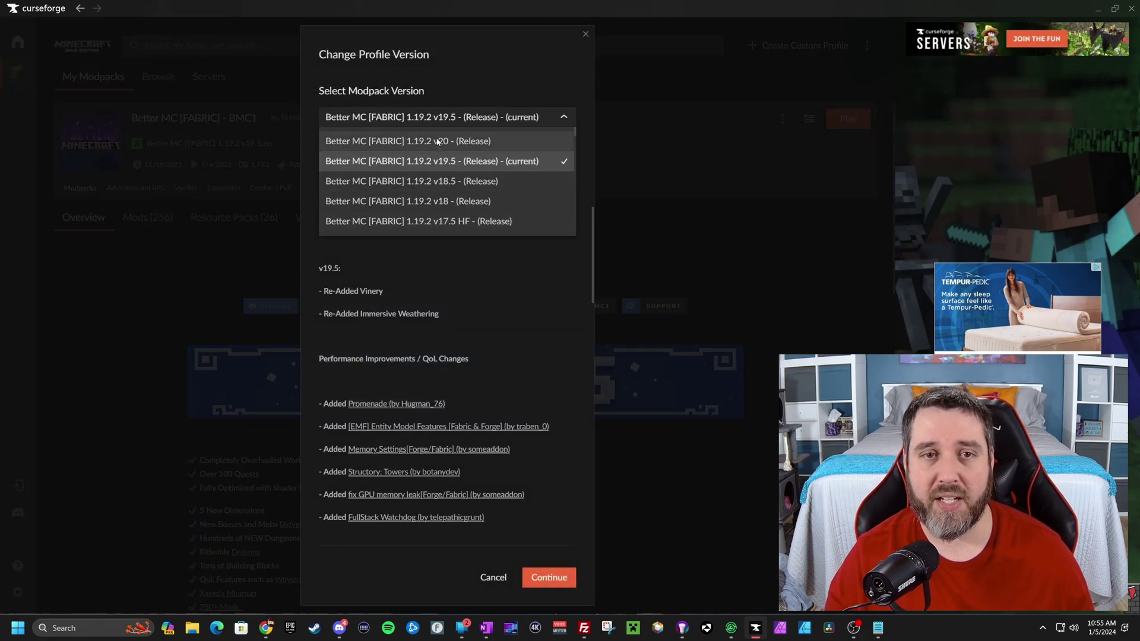
{"action": "scroll", "coordinate": [443, 172], "scroll_direction": "down", "scroll_amount": 10}
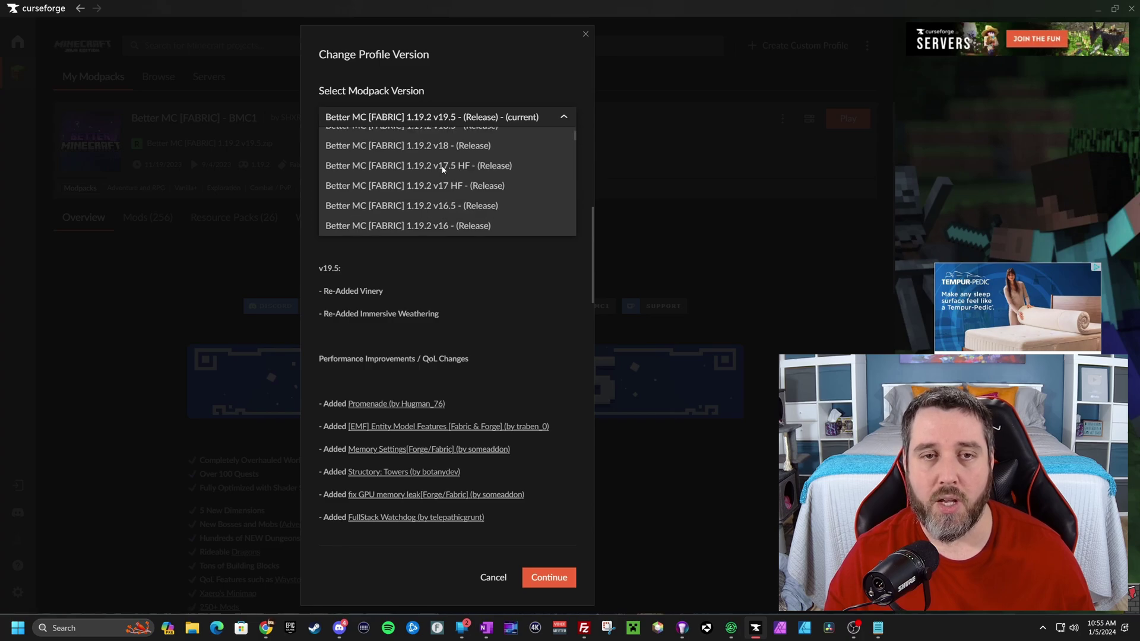
{"action": "scroll", "coordinate": [442, 185], "scroll_direction": "up", "scroll_amount": 2}
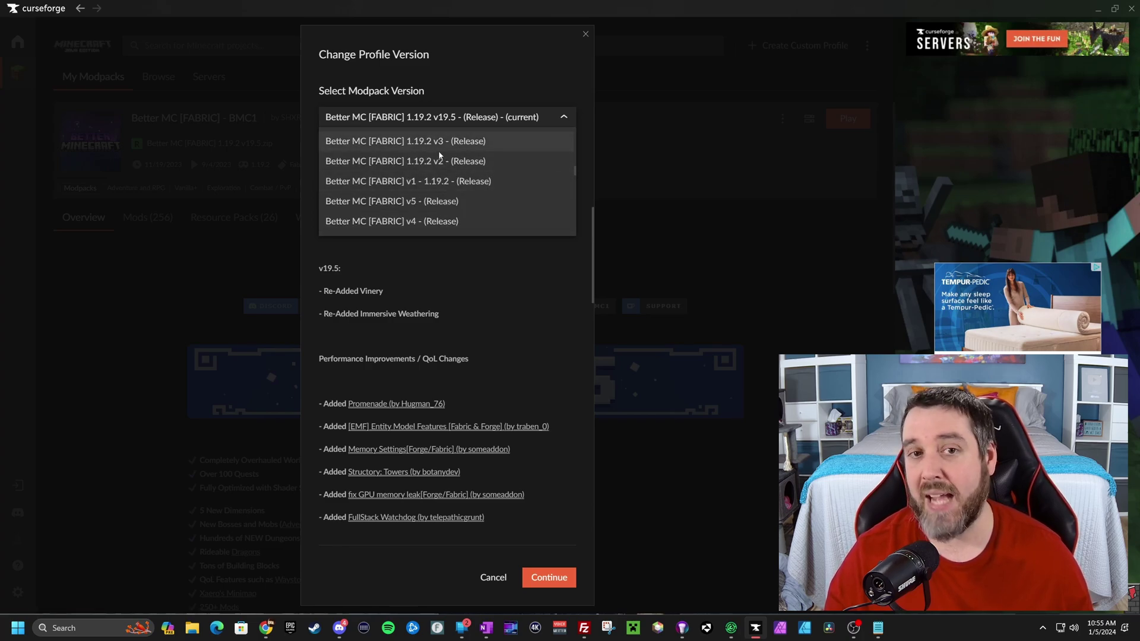
{"action": "scroll", "coordinate": [441, 184], "scroll_direction": "up", "scroll_amount": 8}
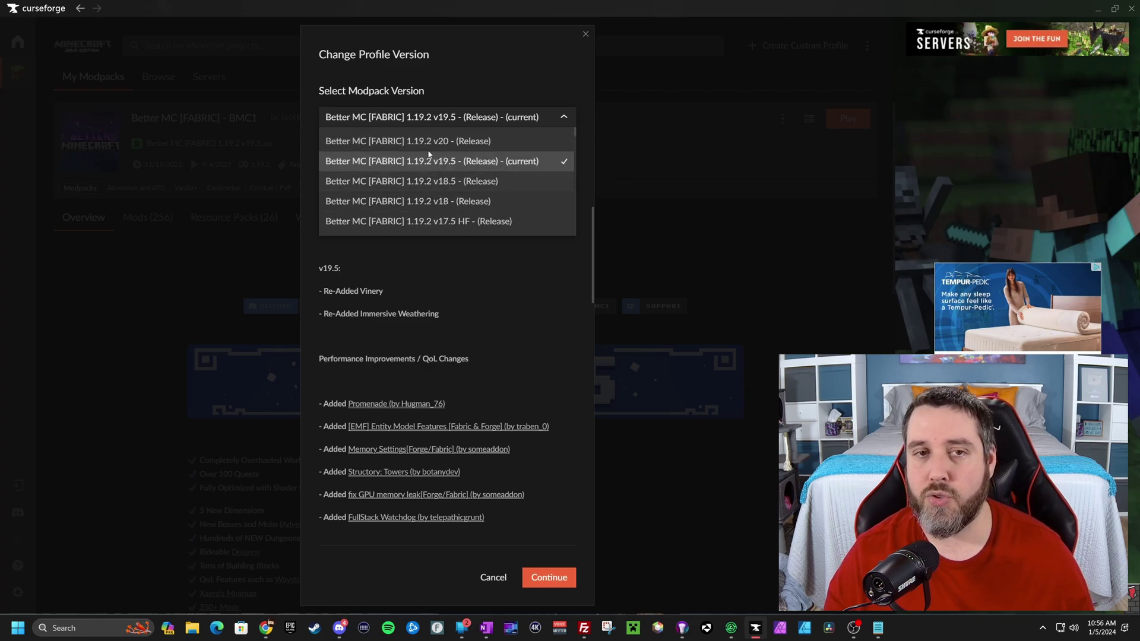
{"action": "left_click", "coordinate": [476, 70]}
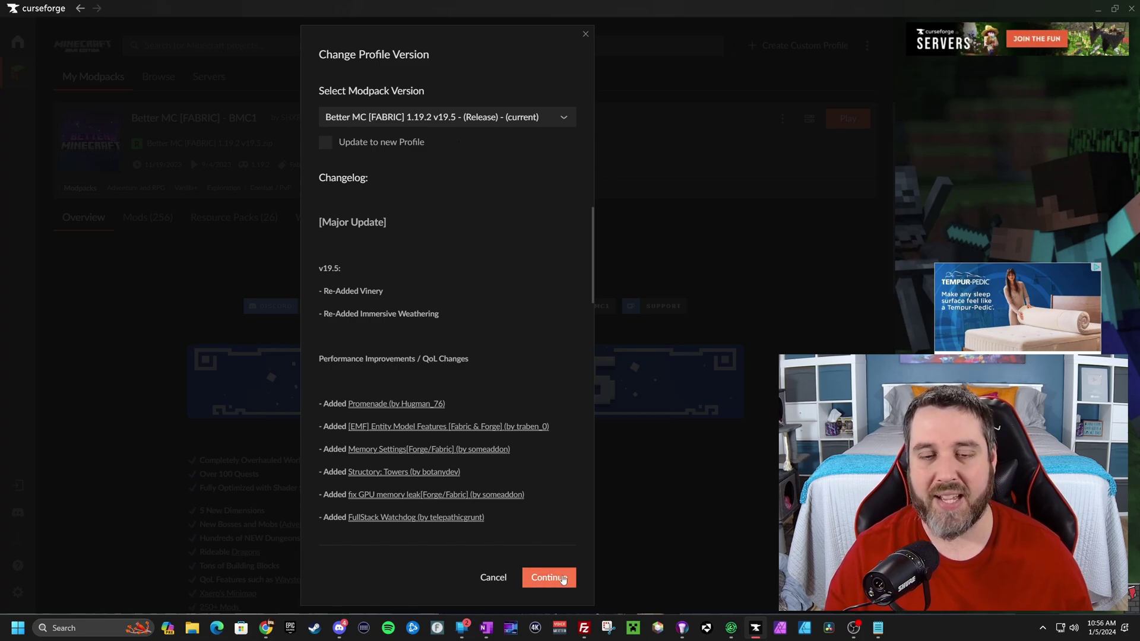
{"action": "left_click", "coordinate": [586, 34]}
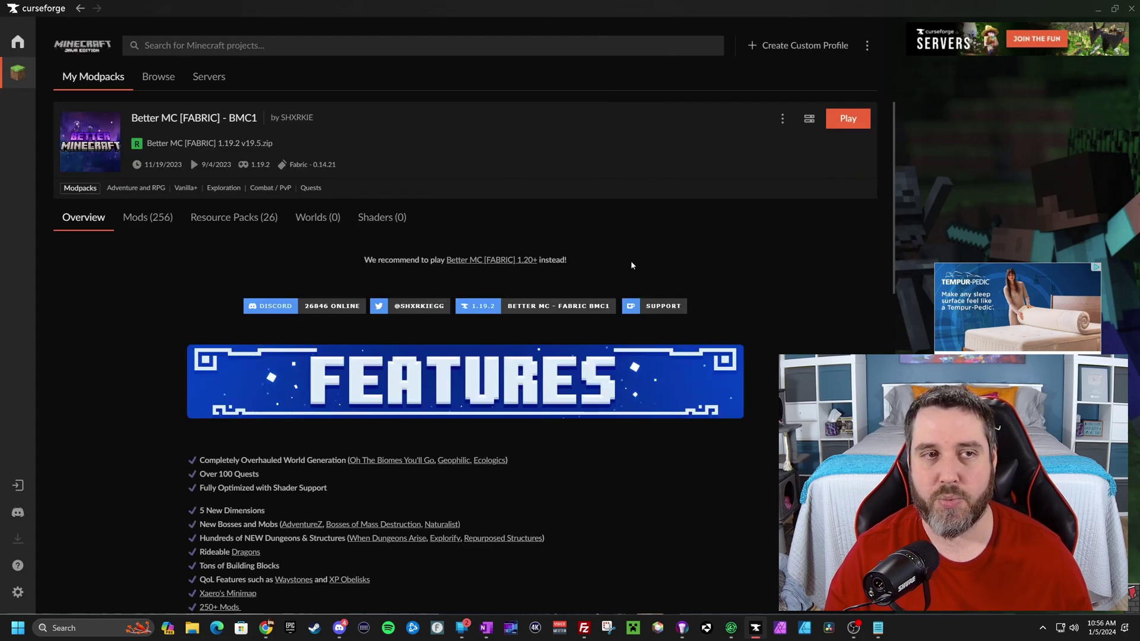
Browse the Minecraft catalogue for mods instead of modpacks and look through the featured results.
{"action": "left_click", "coordinate": [158, 76]}
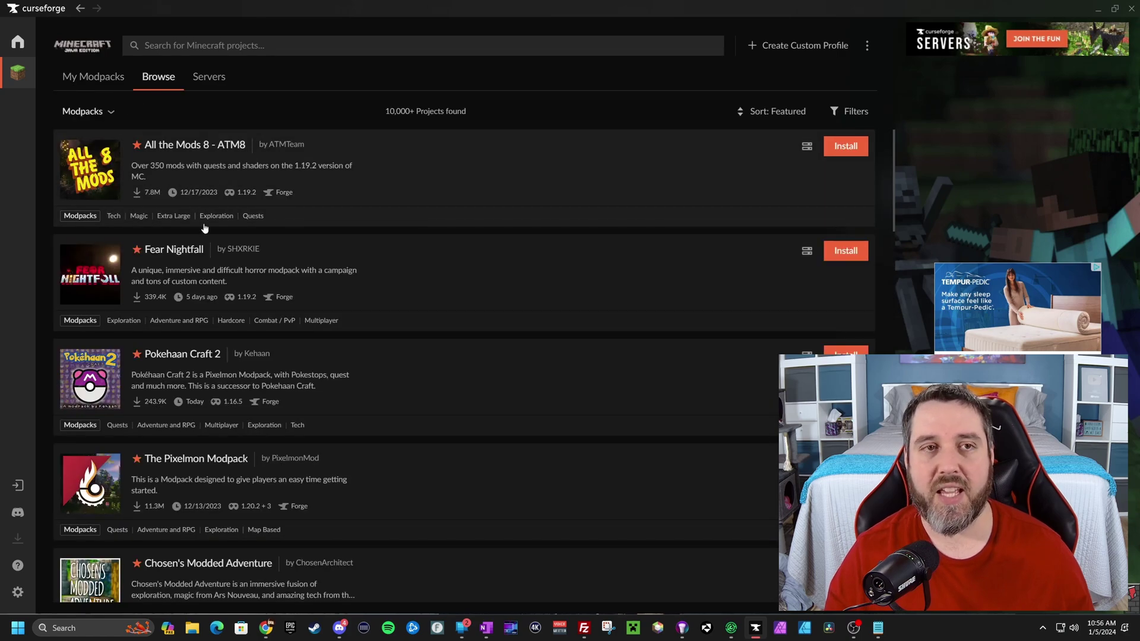
{"action": "left_click", "coordinate": [104, 113]}
{"action": "left_click", "coordinate": [71, 179]}
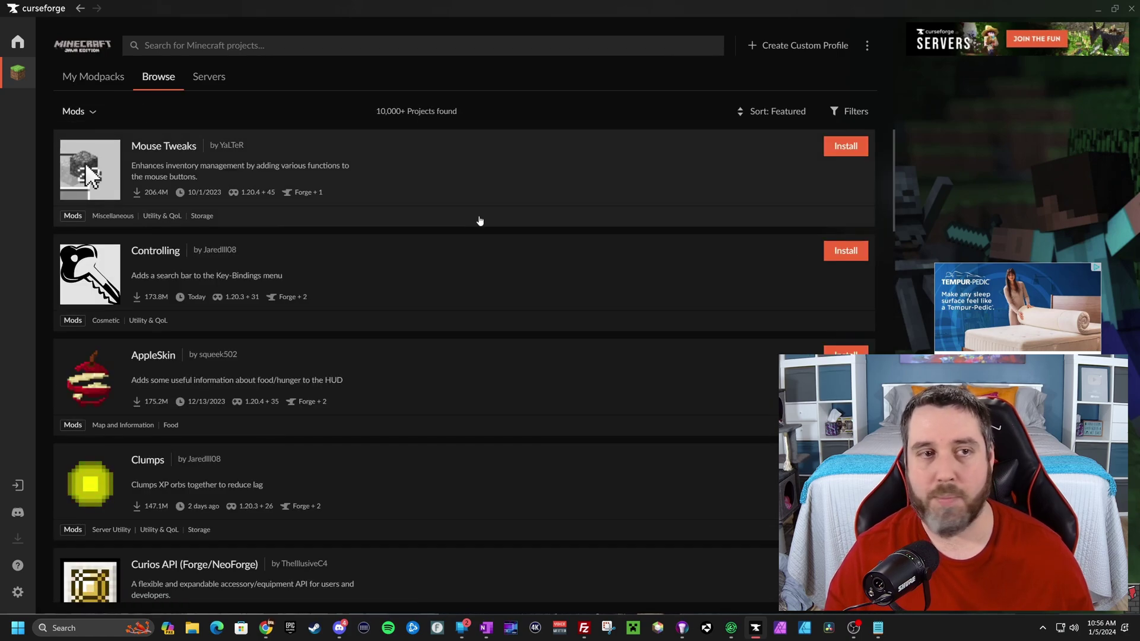
{"action": "scroll", "coordinate": [338, 377], "scroll_direction": "down", "scroll_amount": 5}
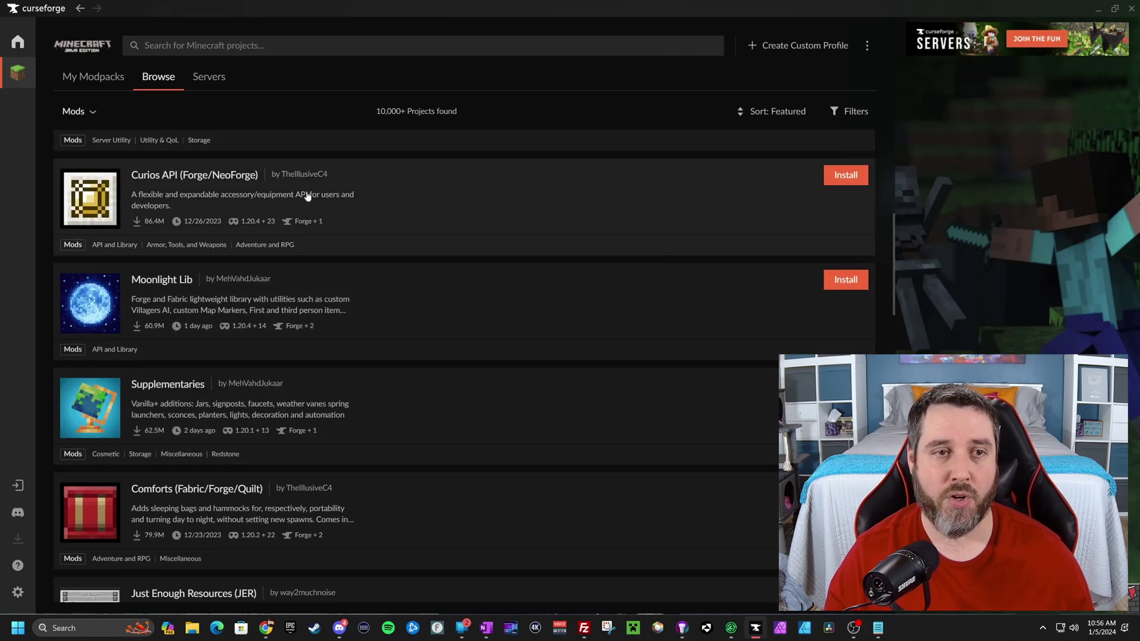
{"action": "scroll", "coordinate": [357, 437], "scroll_direction": "down", "scroll_amount": 3}
{"action": "scroll", "coordinate": [343, 451], "scroll_direction": "down", "scroll_amount": 1}
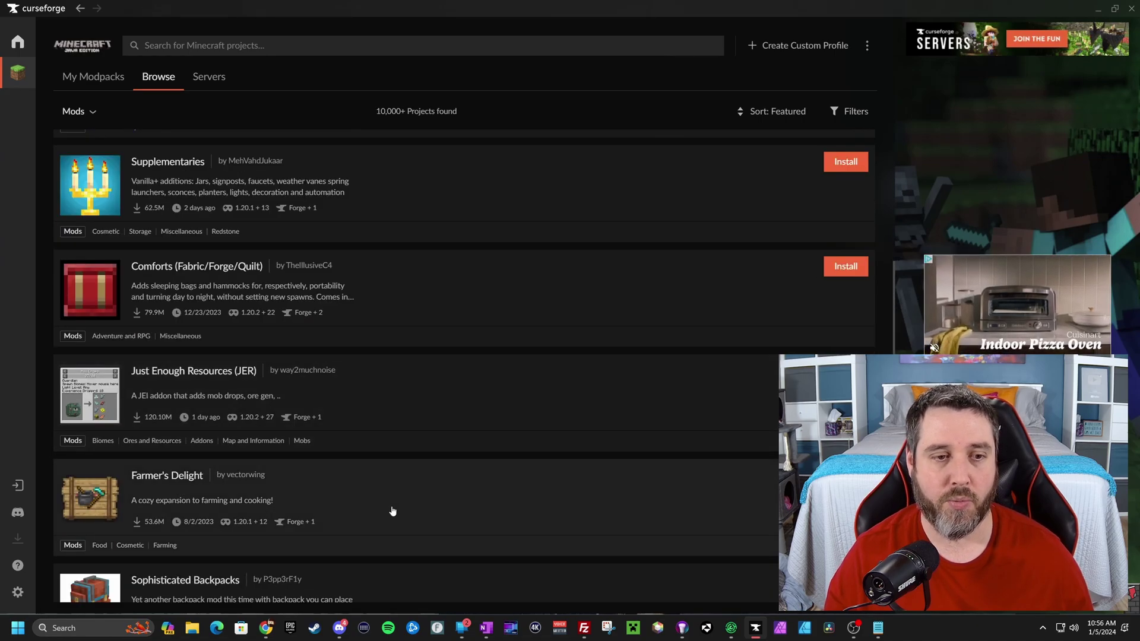
Open the Farmer's Delight version list and view the new-profile install option for FarmersDelight-1.20.1-1.2.3.jar without creating a profile.
{"action": "left_click", "coordinate": [631, 503]}
{"action": "left_click", "coordinate": [293, 217]}
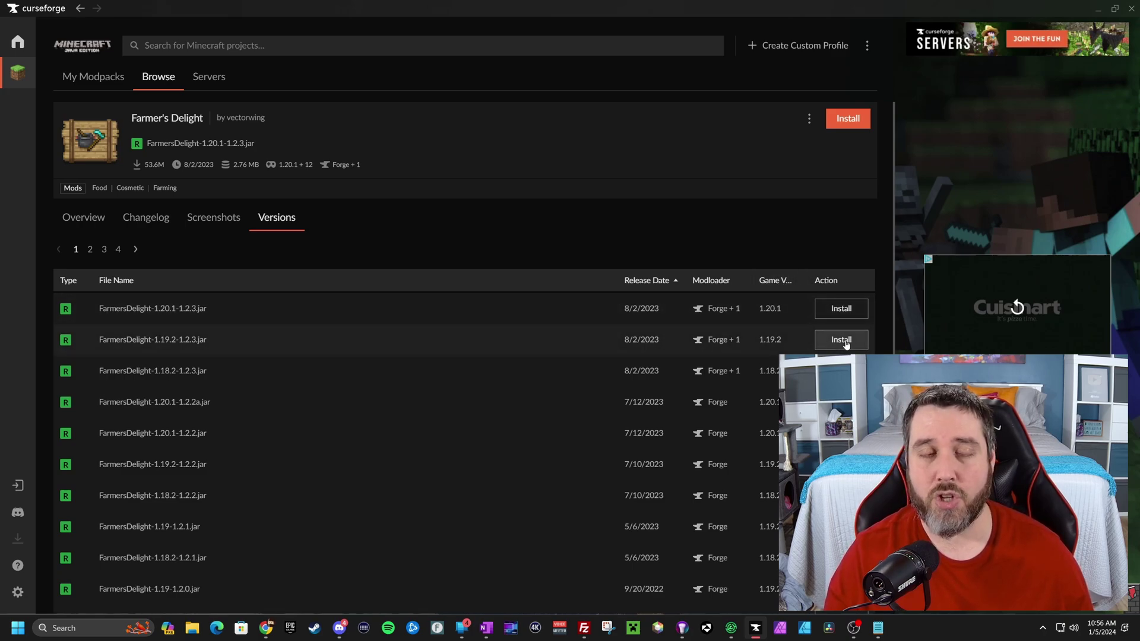
{"action": "left_click", "coordinate": [842, 308]}
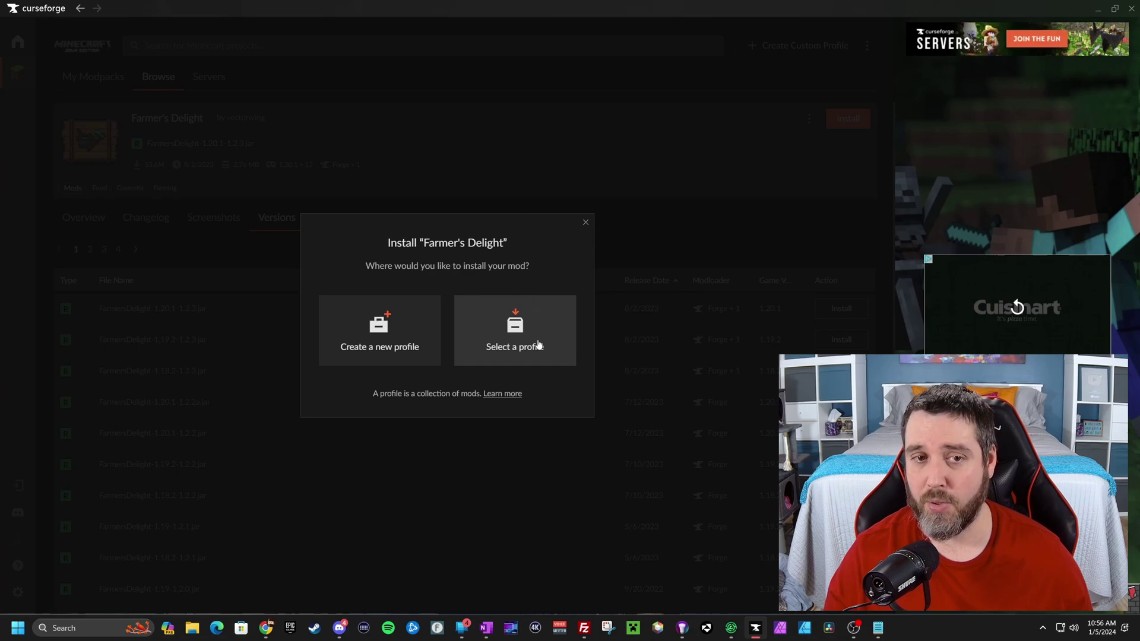
{"action": "left_click", "coordinate": [380, 348]}
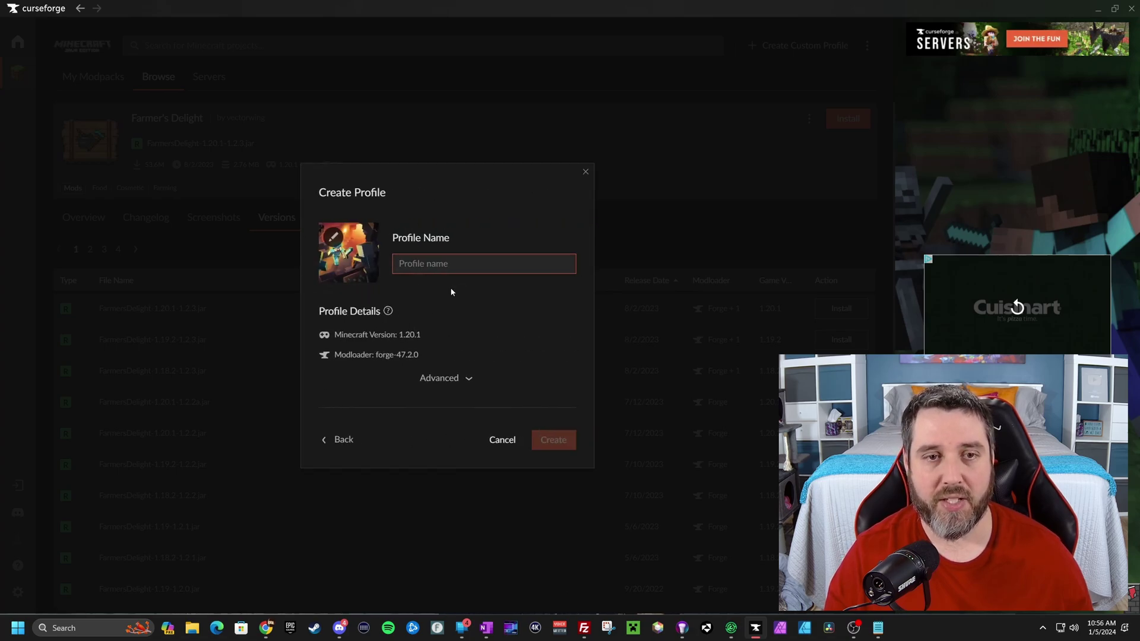
{"action": "left_click", "coordinate": [502, 440]}
{"action": "left_click", "coordinate": [94, 77]}
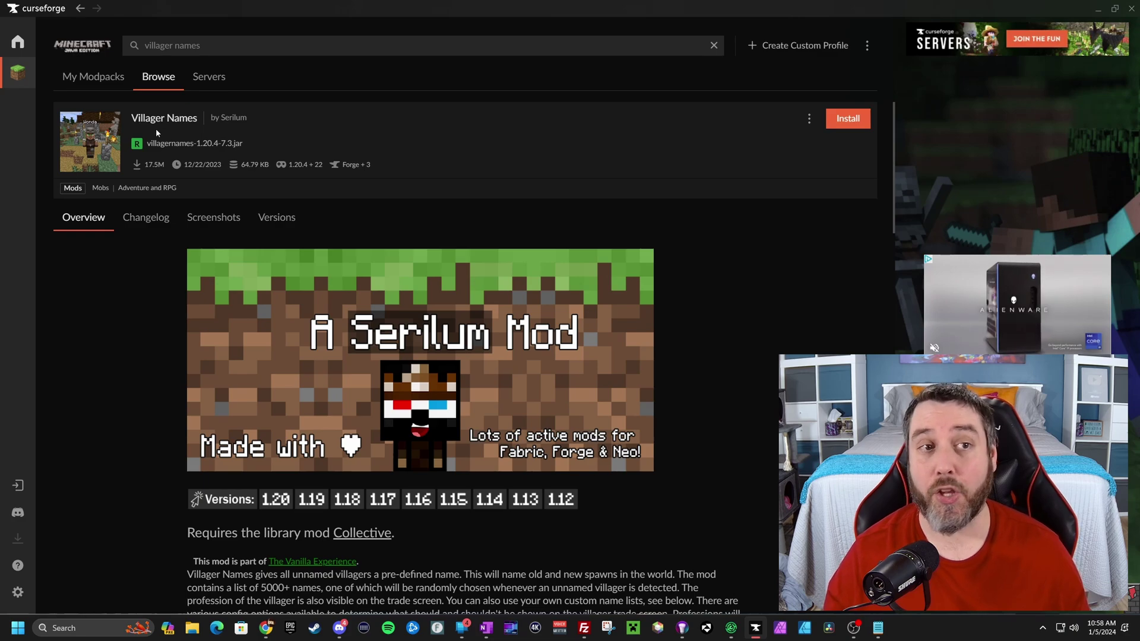
Install villagernames-1.18.2-7.0.jar from the Villager Names version list into the Vault Hunters 3rd Edition profile.
{"action": "left_click", "coordinate": [271, 226]}
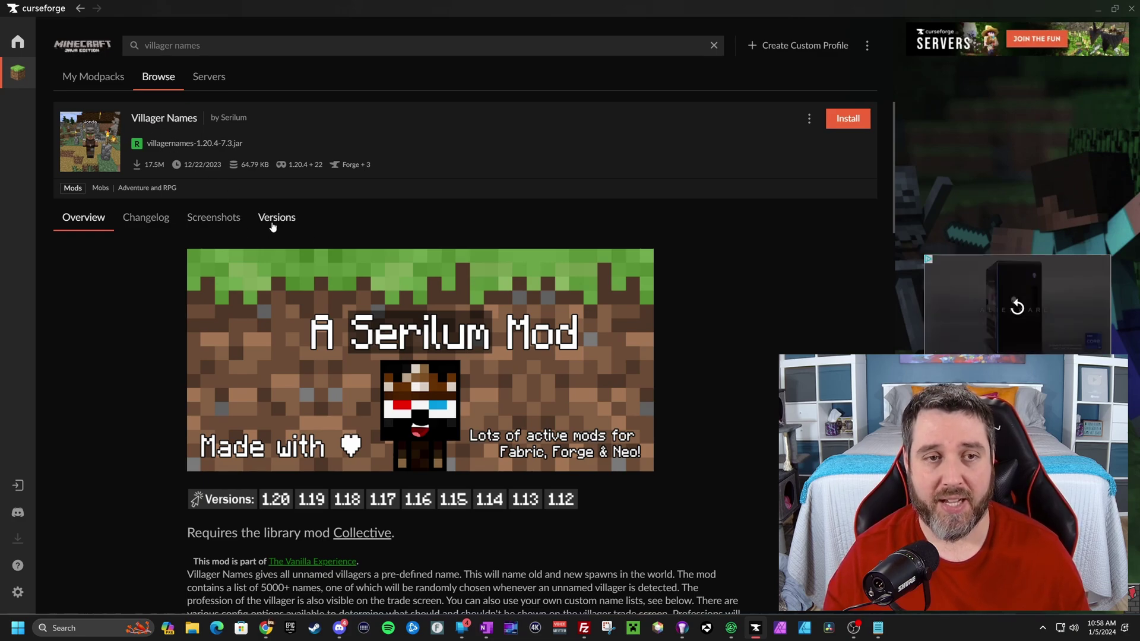
{"action": "scroll", "coordinate": [617, 339], "scroll_direction": "down", "scroll_amount": 2}
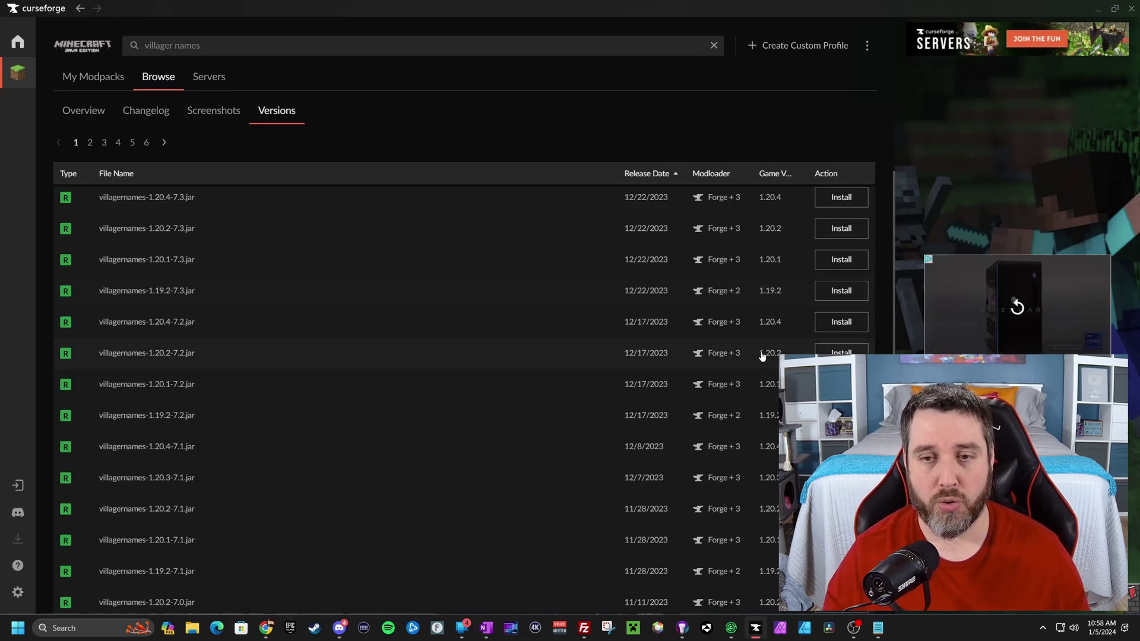
{"action": "scroll", "coordinate": [751, 427], "scroll_direction": "down", "scroll_amount": 3}
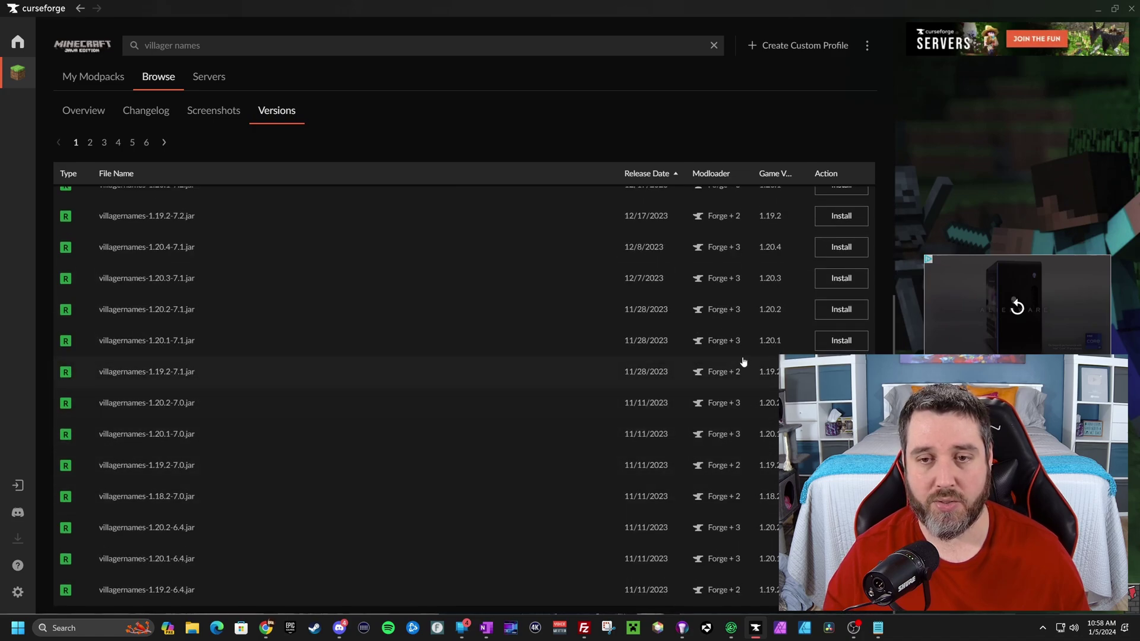
{"action": "left_click", "coordinate": [842, 497]}
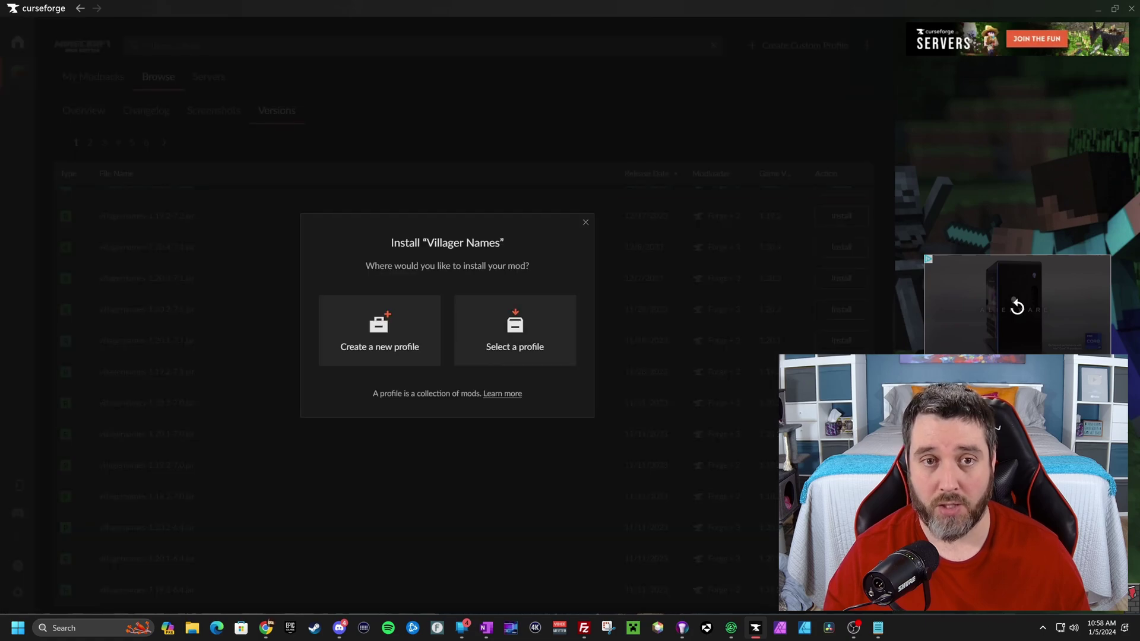
{"action": "left_click", "coordinate": [526, 330]}
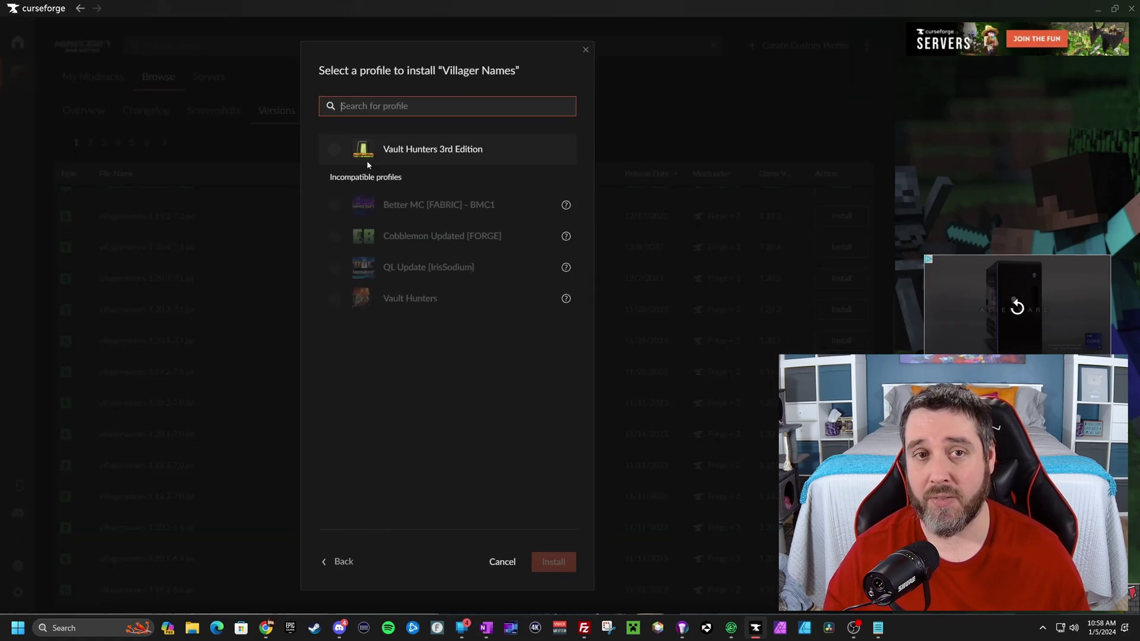
{"action": "left_click", "coordinate": [334, 150]}
{"action": "left_click", "coordinate": [563, 567]}
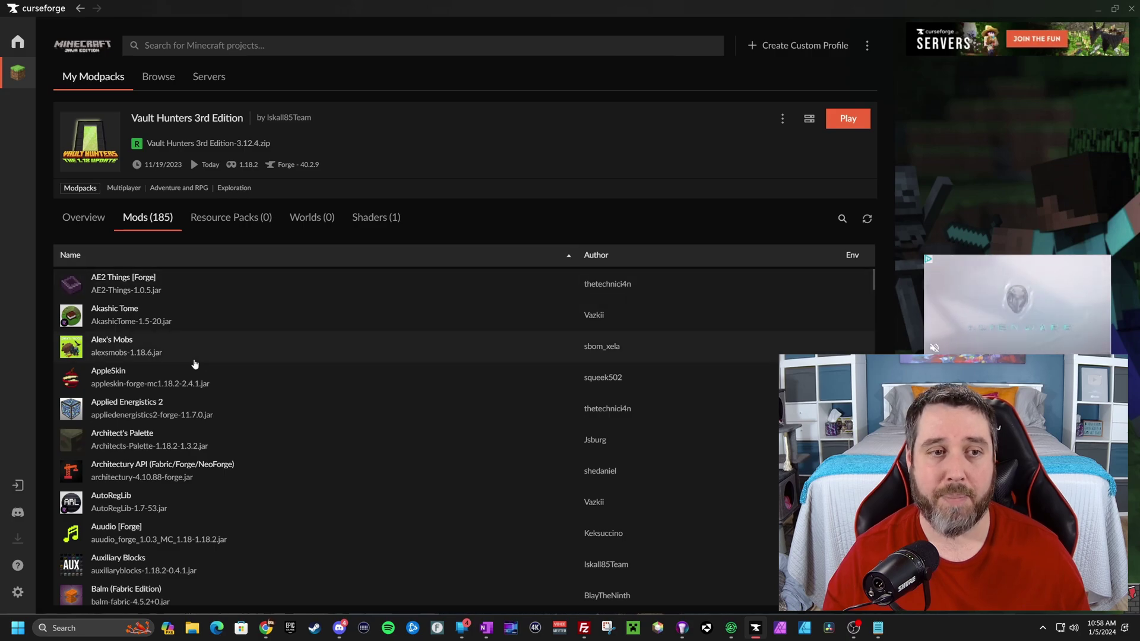
Find Villager Names in the Vault Hunters 3rd Edition mod list and open the modpack's folder.
{"action": "scroll", "coordinate": [127, 546], "scroll_direction": "down", "scroll_amount": 20}
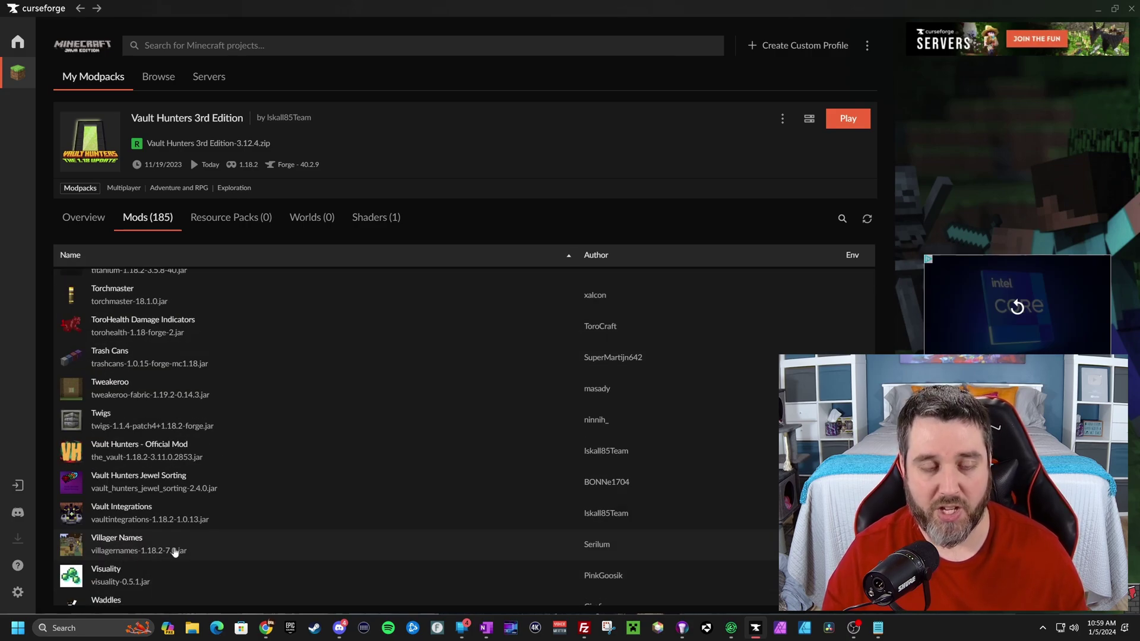
{"action": "scroll", "coordinate": [174, 552], "scroll_direction": "down", "scroll_amount": 2}
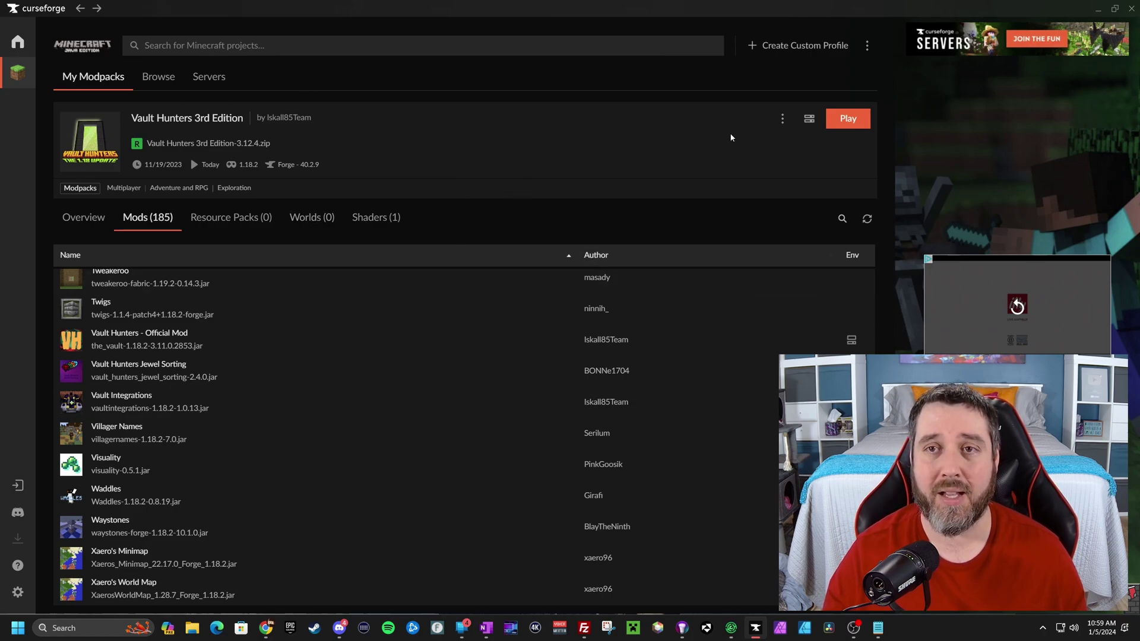
{"action": "left_click", "coordinate": [781, 121]}
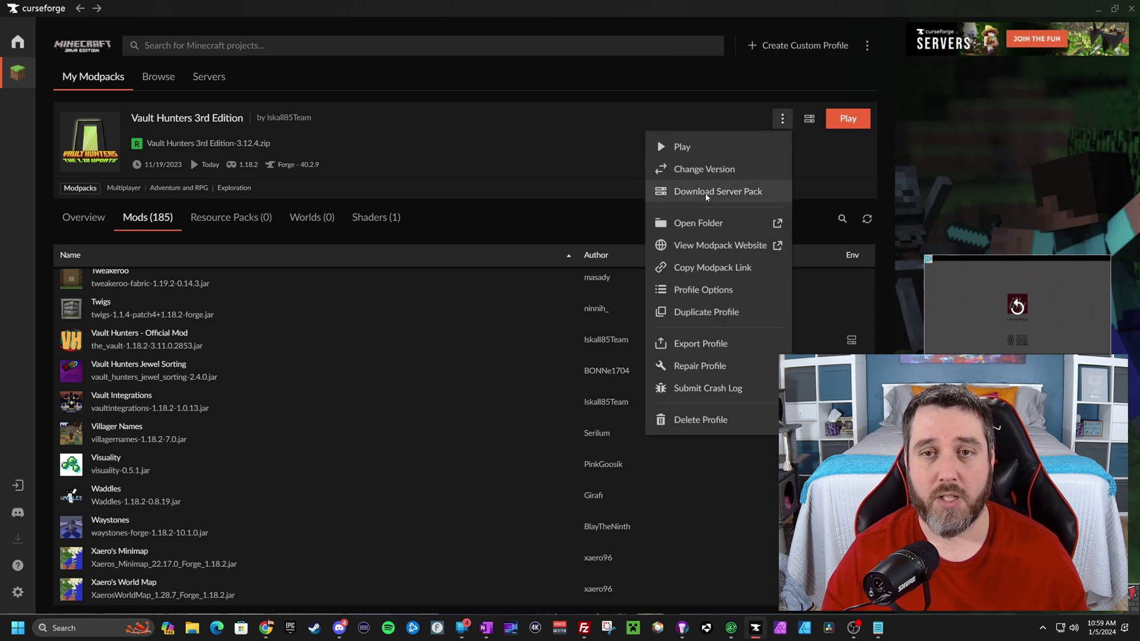
{"action": "left_click", "coordinate": [705, 227]}
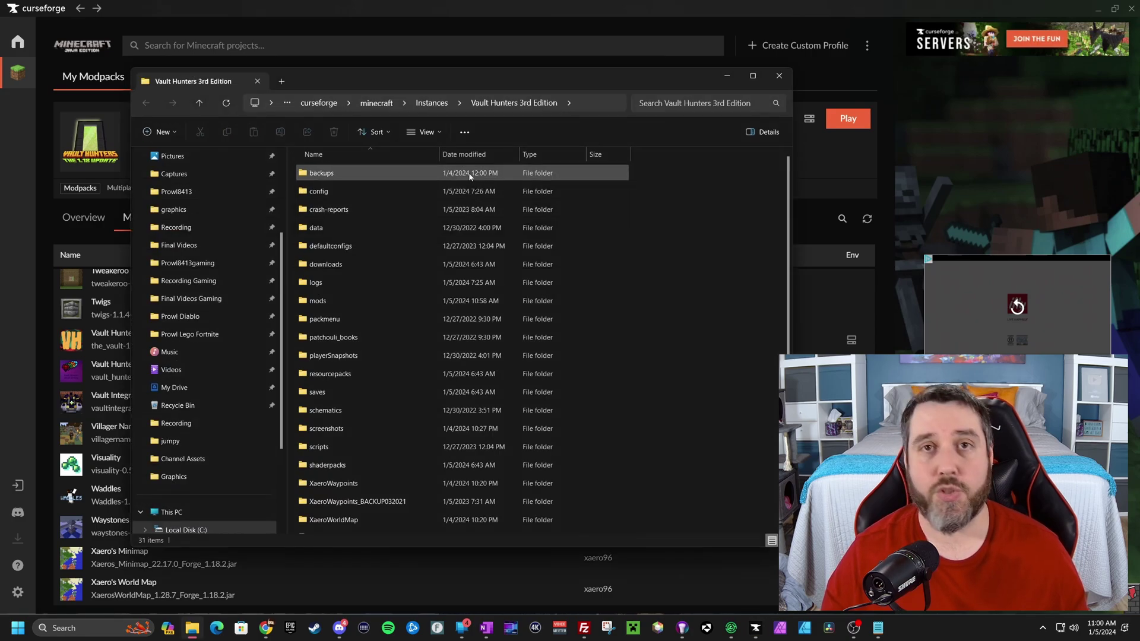
Delete villagernames-1.18.2-7.0.jar from the modpack's mods folder.
{"action": "double_click", "coordinate": [341, 298]}
{"action": "scroll", "coordinate": [341, 289], "scroll_direction": "down", "scroll_amount": 3}
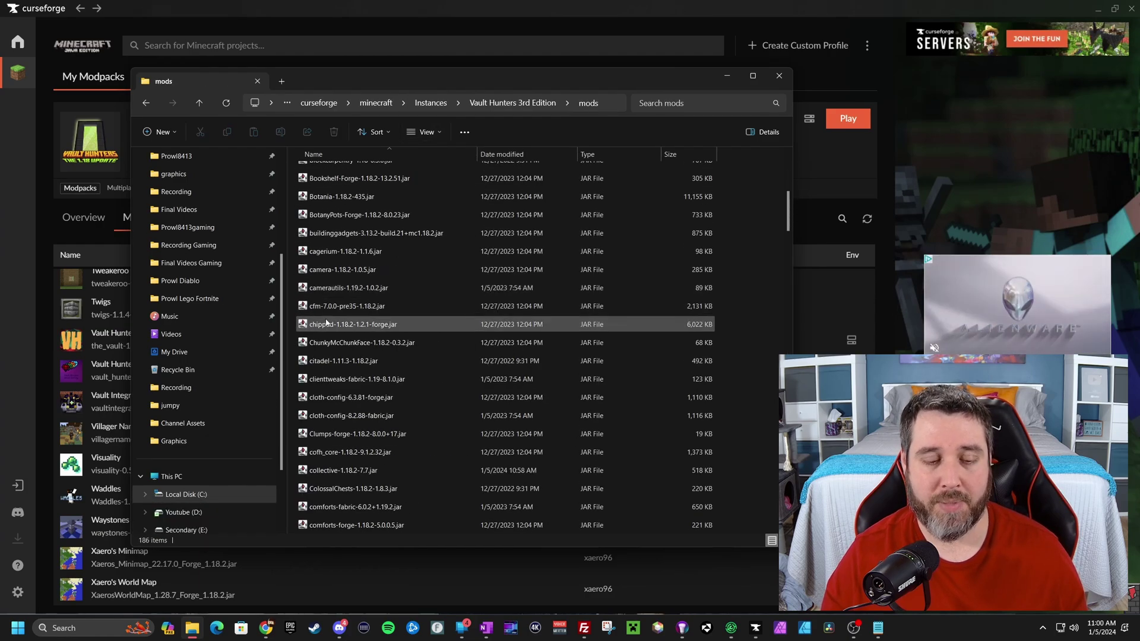
{"action": "key", "text": "v"}
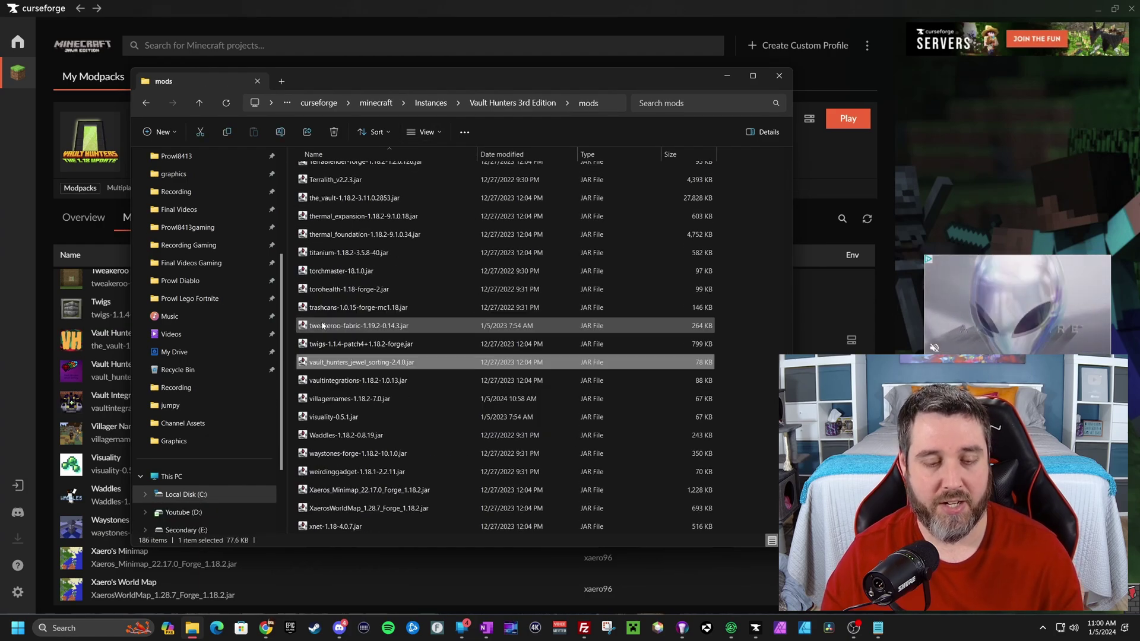
{"action": "left_click", "coordinate": [350, 404]}
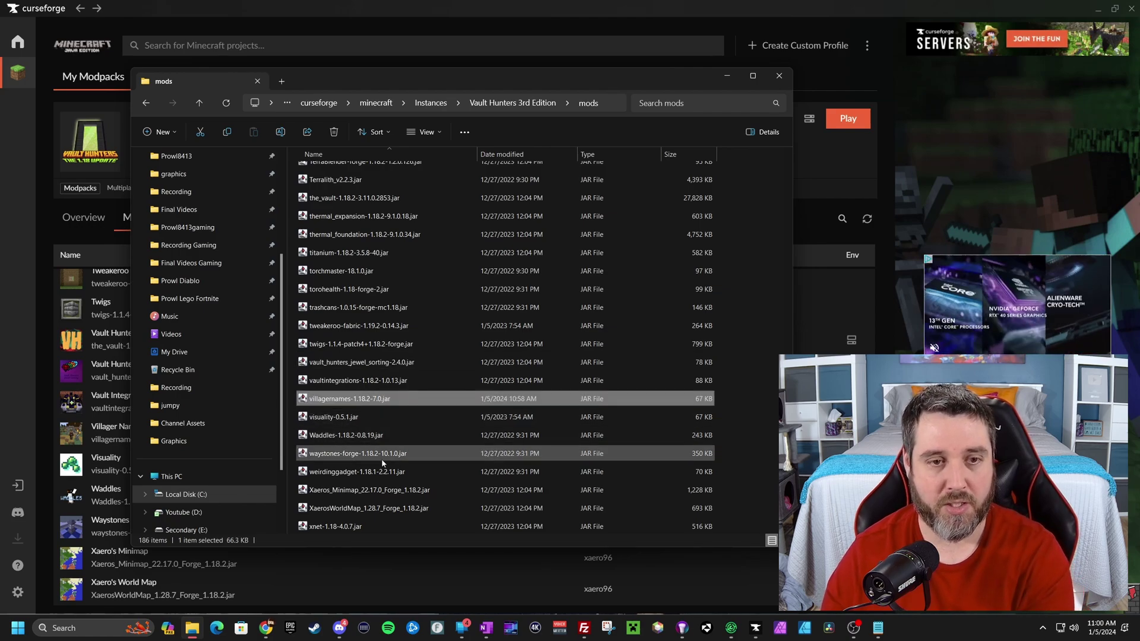
{"action": "key", "text": "Delete"}
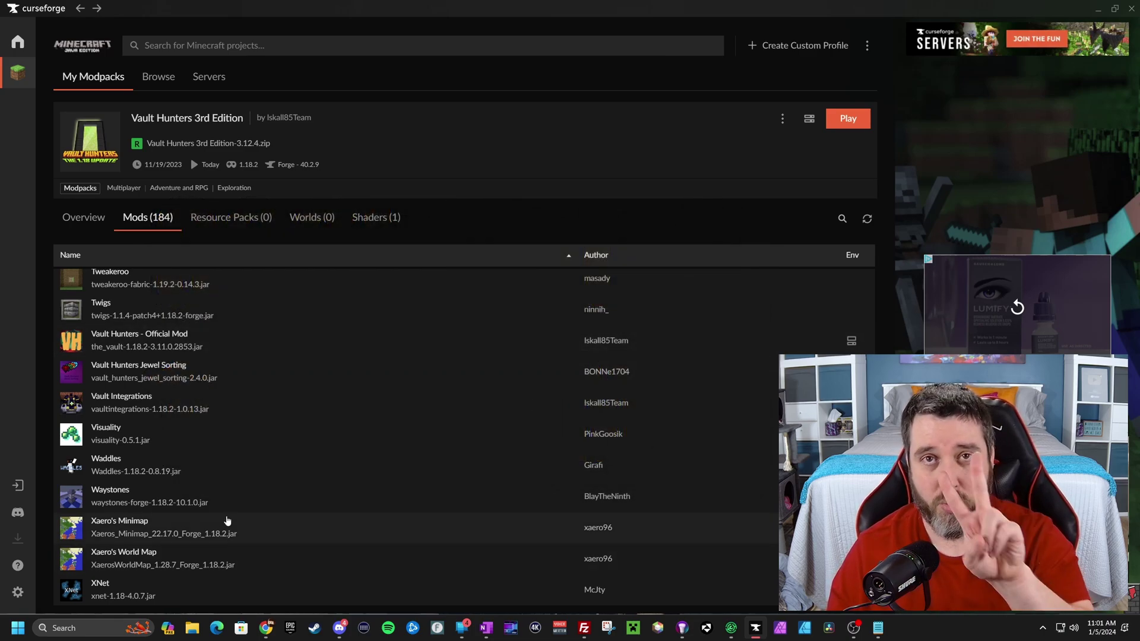
Open the CurseForge settings for Minecraft, examine the default memory allocated to profiles, and close the settings.
{"action": "left_click", "coordinate": [18, 594]}
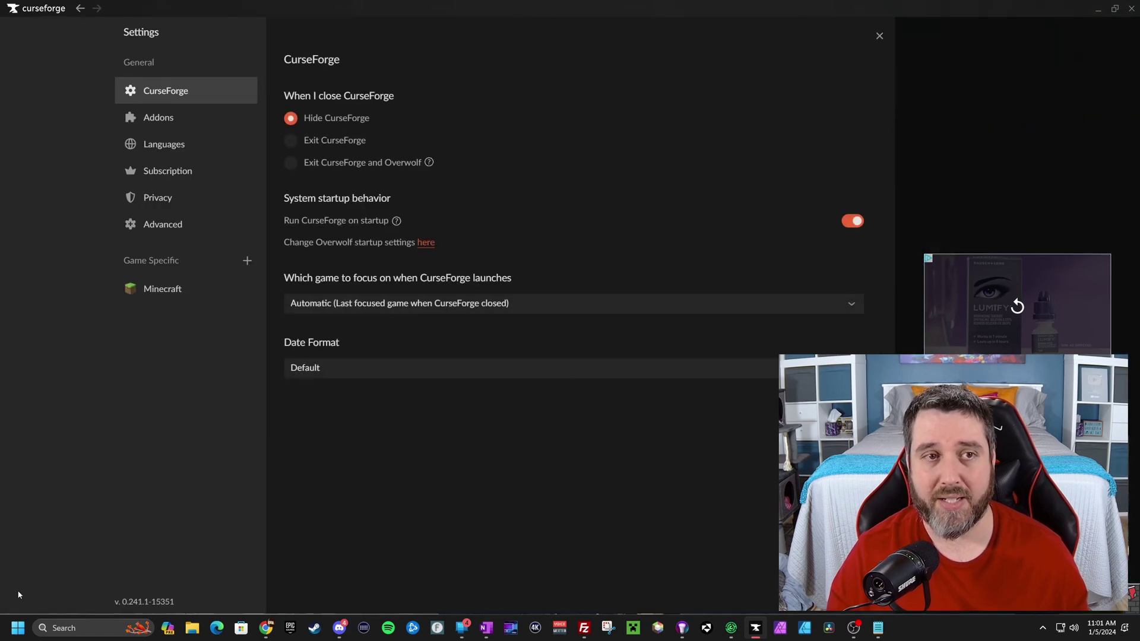
{"action": "left_click", "coordinate": [162, 289]}
{"action": "scroll", "coordinate": [293, 444], "scroll_direction": "down", "scroll_amount": 5}
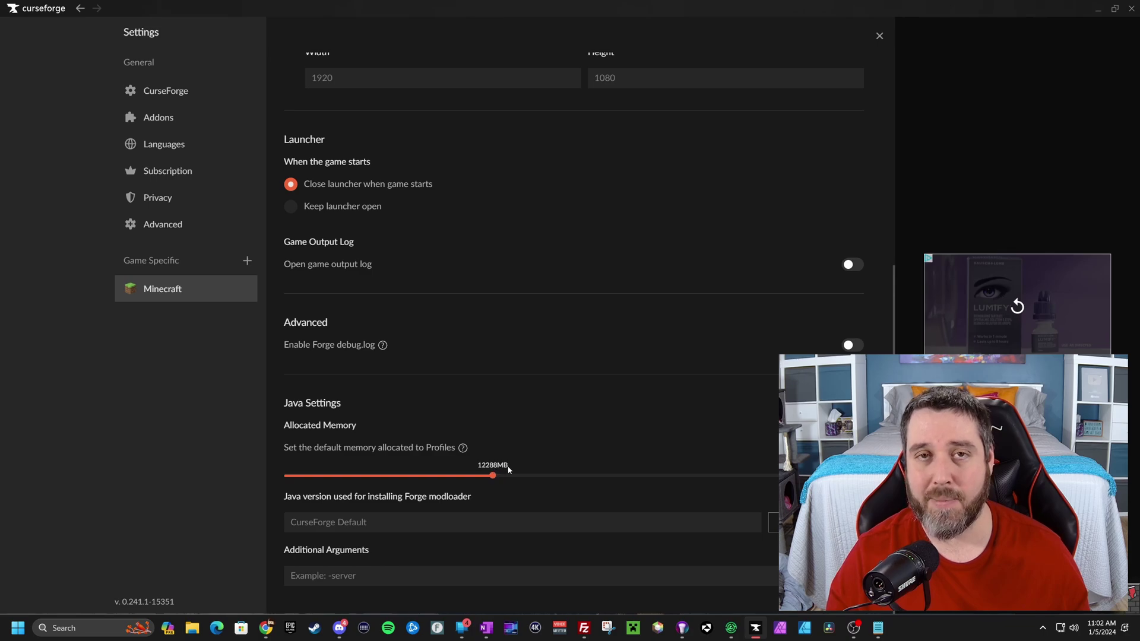
{"action": "left_click", "coordinate": [879, 36]}
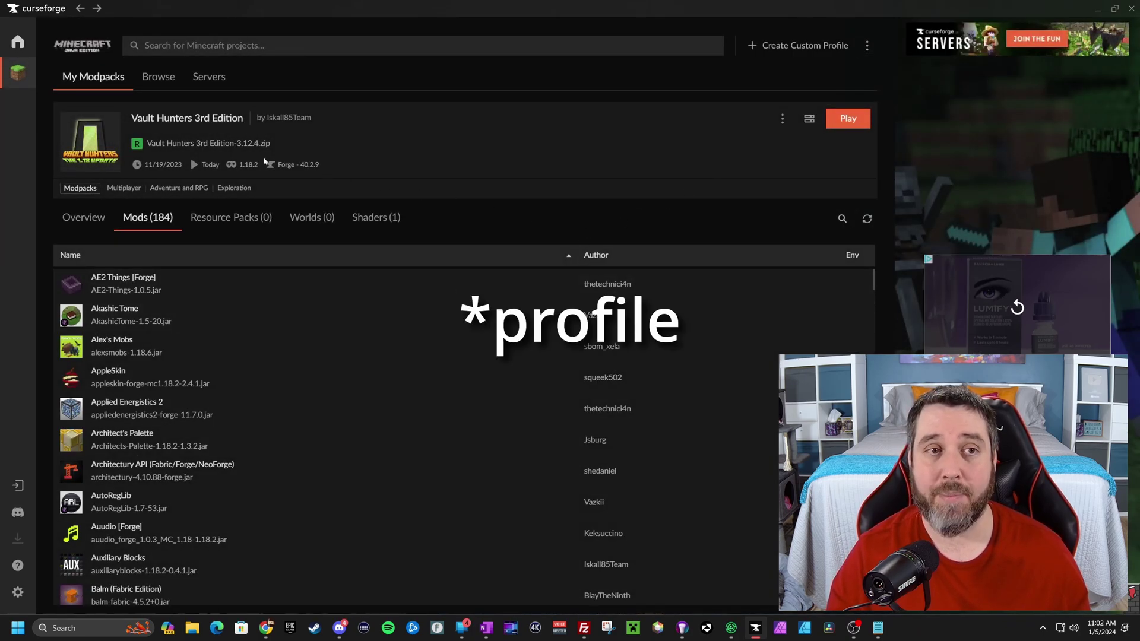
Turn Use System Memory Settings on and off again in the Vault Hunters 3rd Edition profile options and accept the dialog.
{"action": "left_click", "coordinate": [783, 120]}
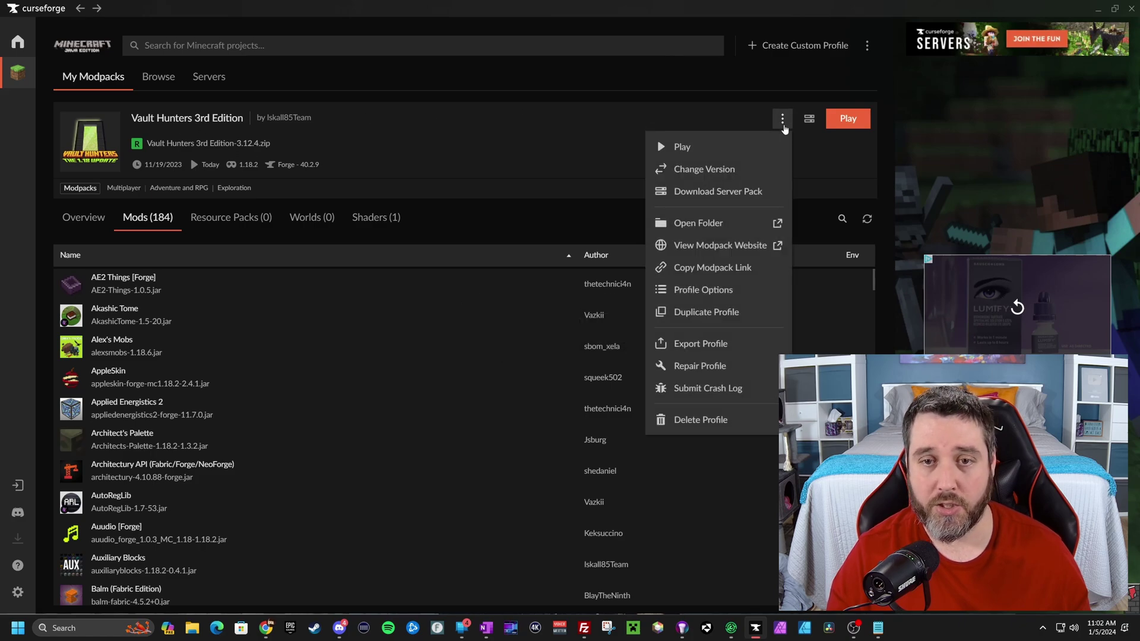
{"action": "left_click", "coordinate": [720, 290]}
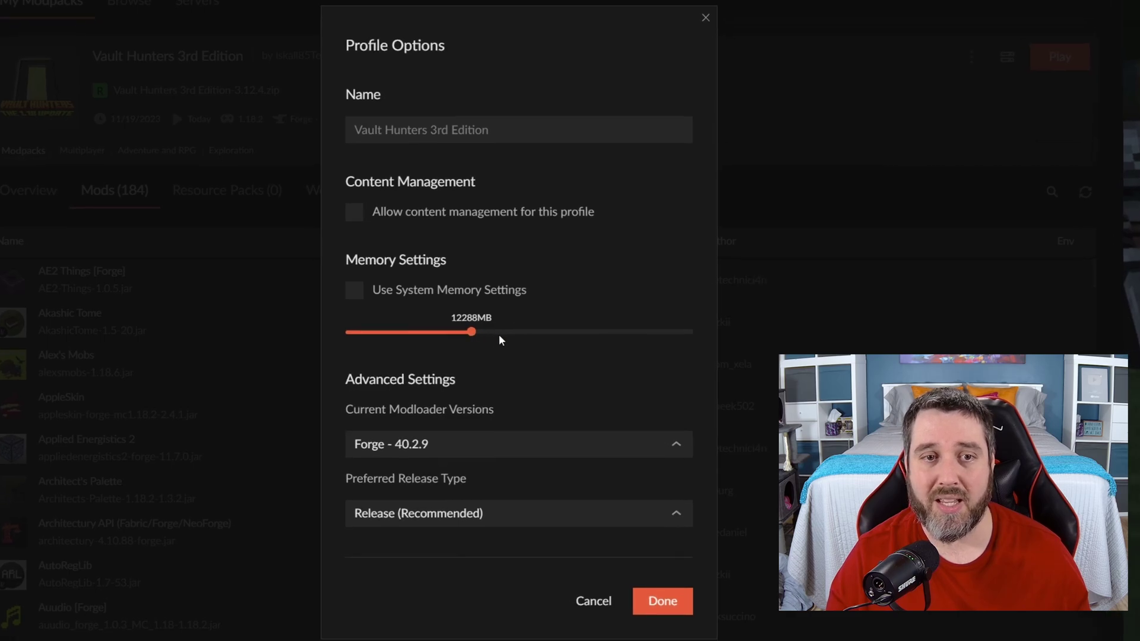
{"action": "left_click", "coordinate": [354, 289]}
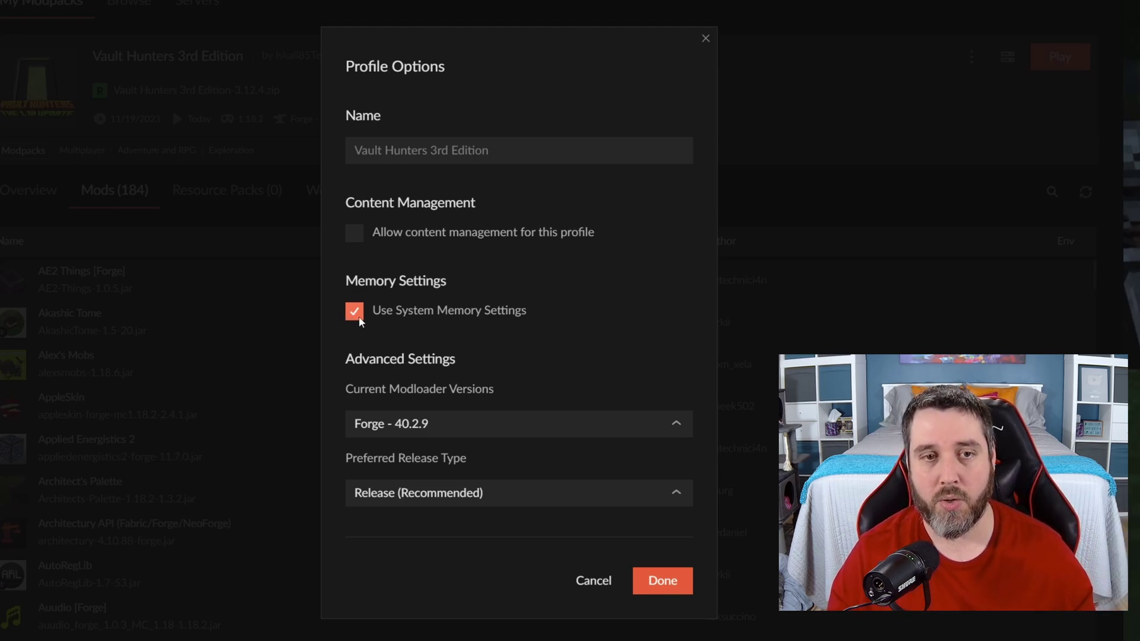
{"action": "left_click", "coordinate": [359, 319]}
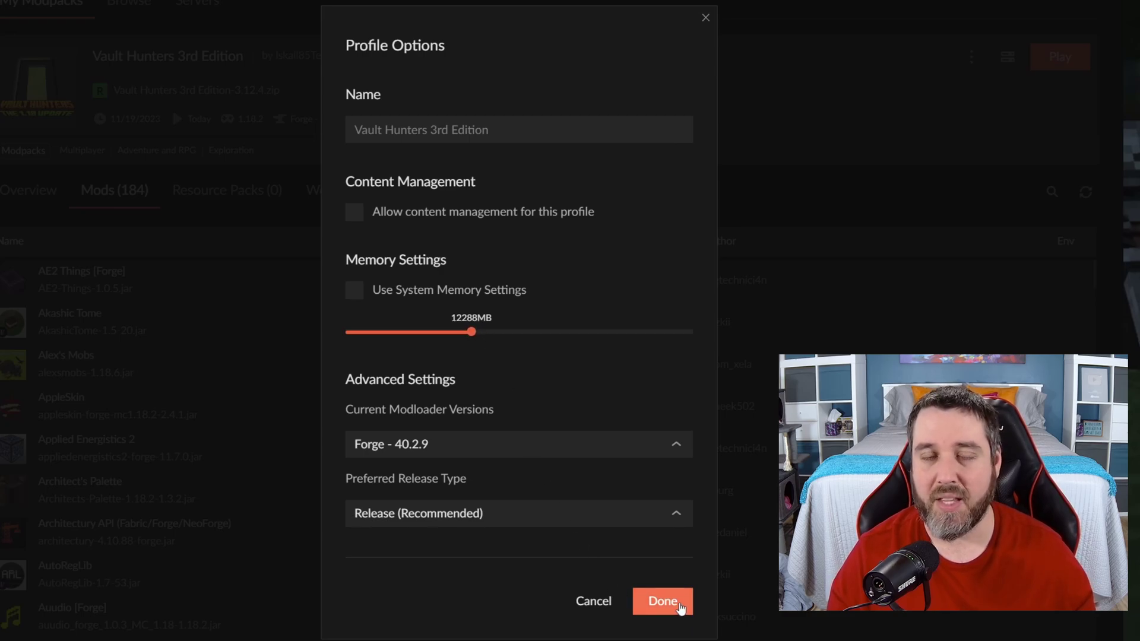
{"action": "left_click", "coordinate": [679, 605]}
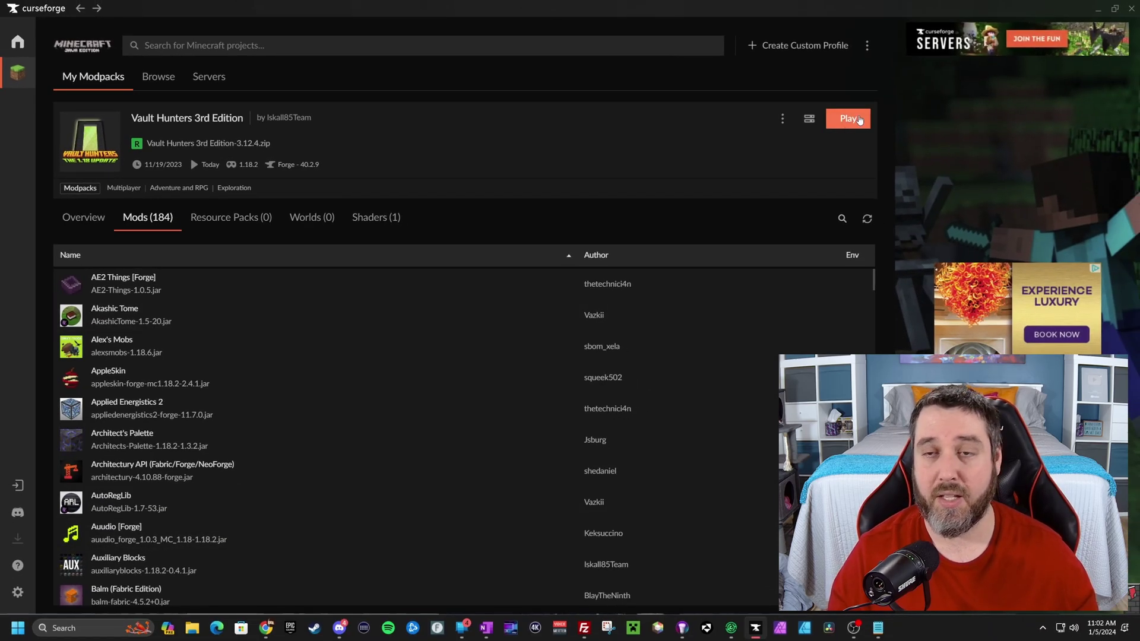
Start Vault Hunters 3rd Edition through the Minecraft Launcher after inspecting the memory value in the installation's JVM arguments.
{"action": "left_click", "coordinate": [859, 120]}
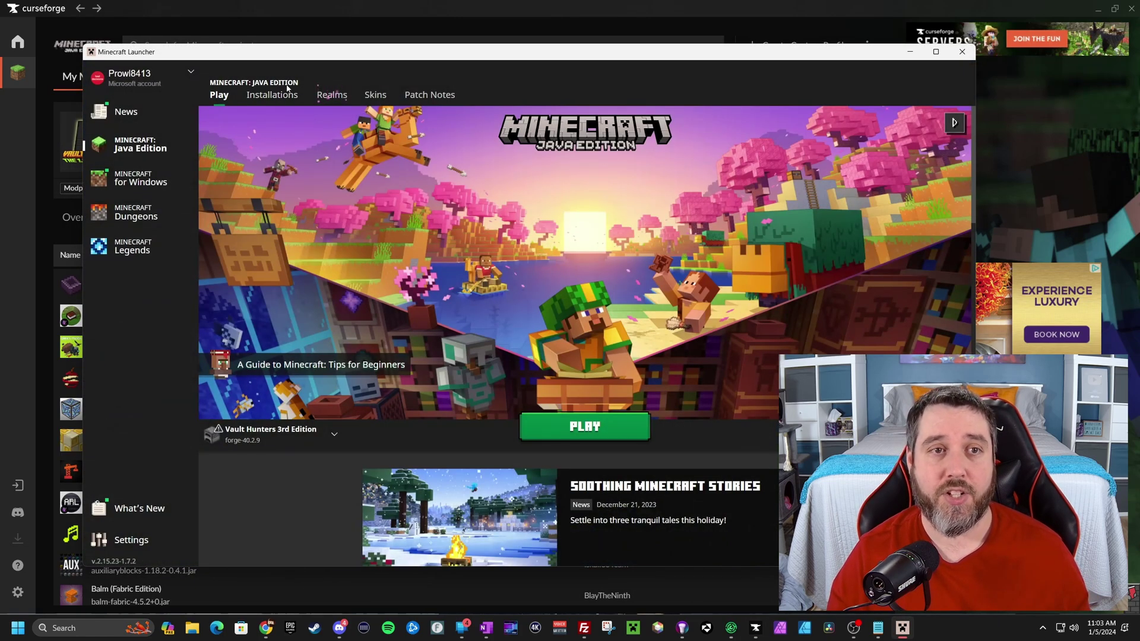
{"action": "mouse_move", "coordinate": [244, 444]}
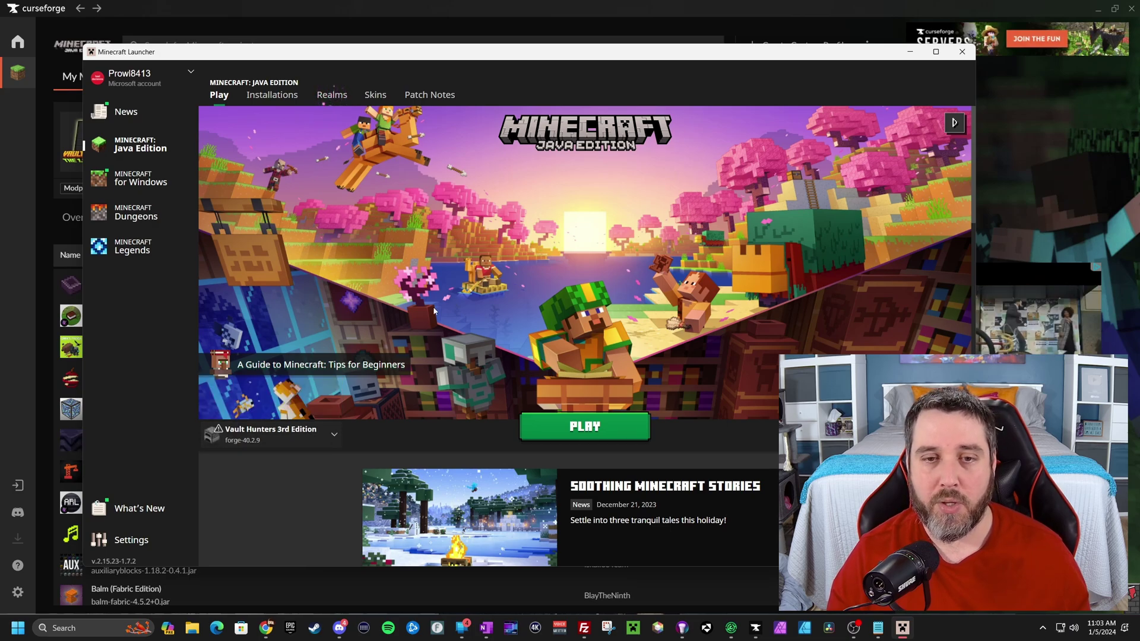
{"action": "left_click", "coordinate": [277, 101]}
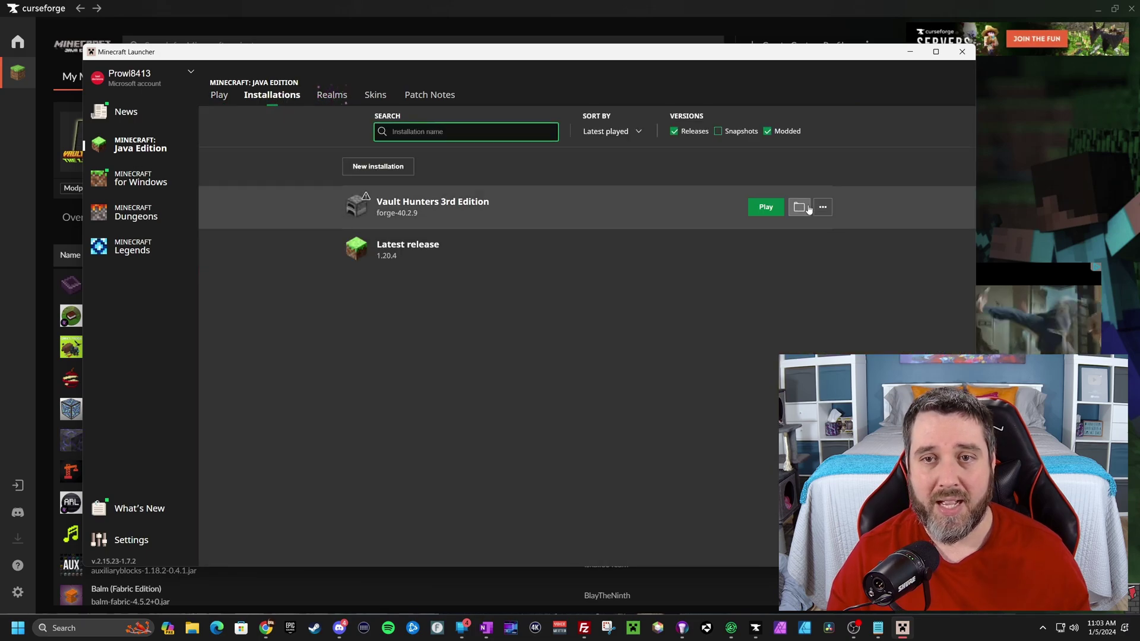
{"action": "left_click", "coordinate": [822, 207]}
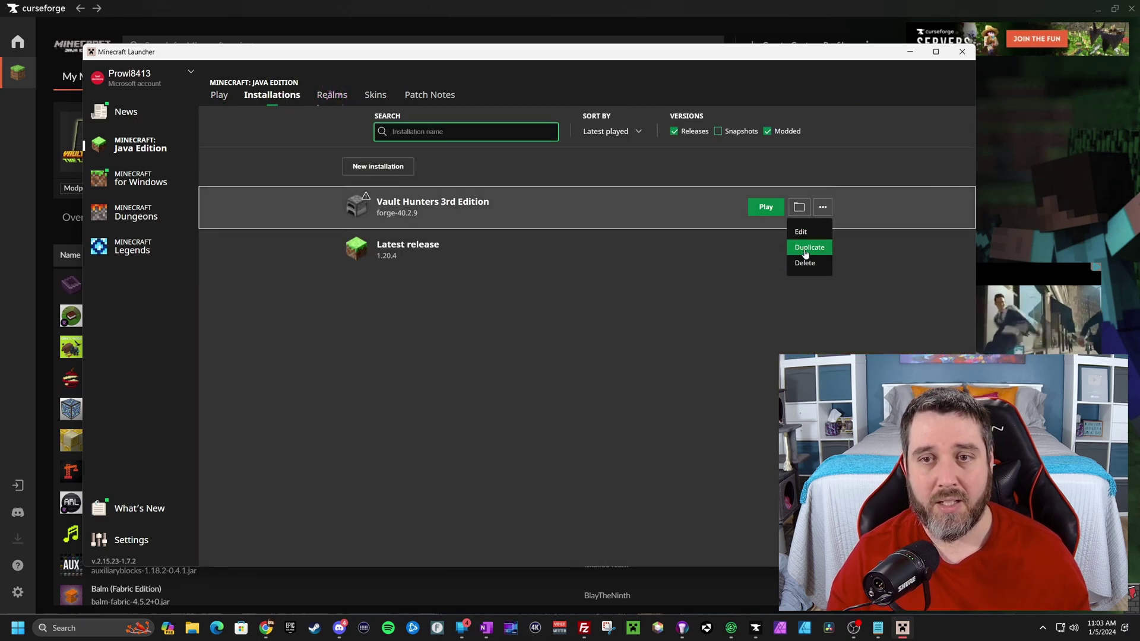
{"action": "left_click", "coordinate": [801, 231]}
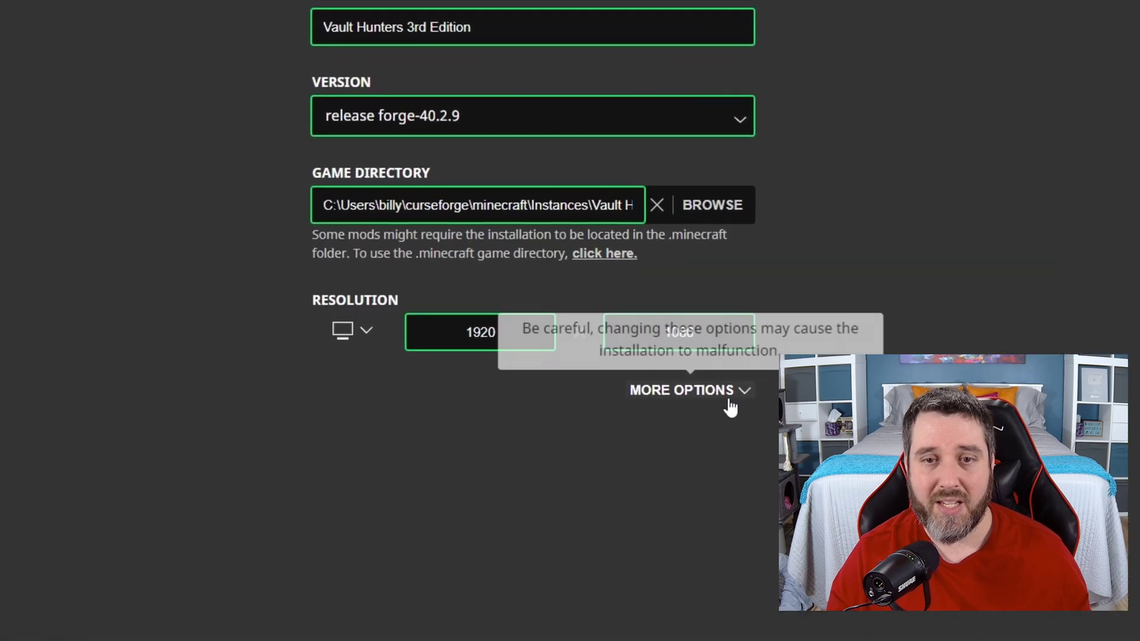
{"action": "left_click", "coordinate": [664, 369]}
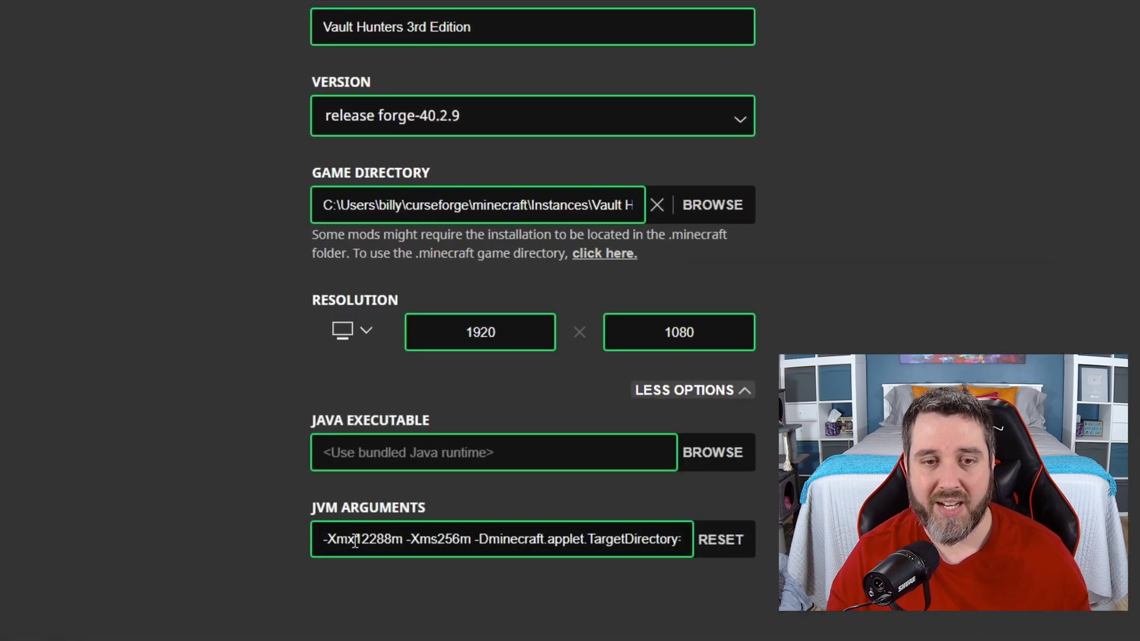
{"action": "left_click_drag", "start_coordinate": [355, 541], "coordinate": [392, 552]}
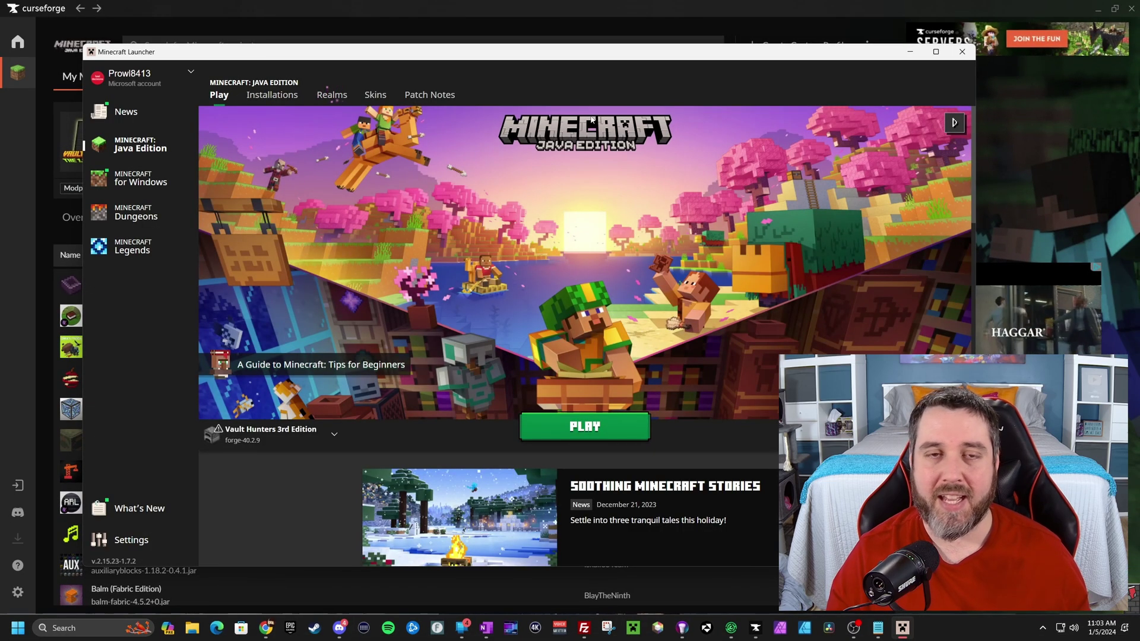
{"action": "left_click", "coordinate": [597, 437]}
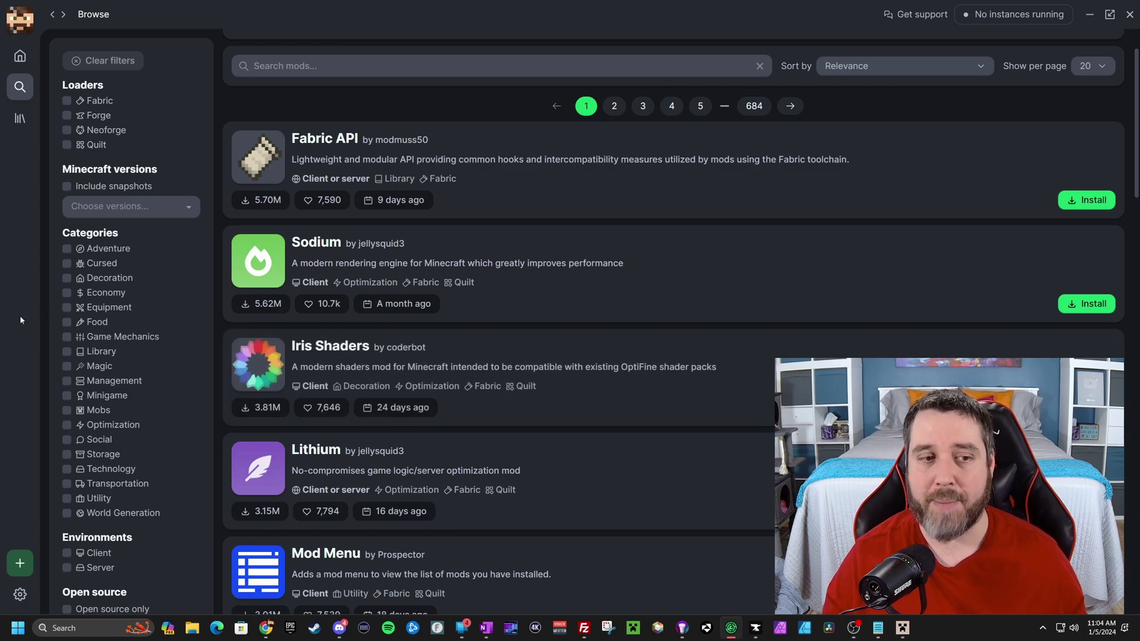
Switch to the Modrinth App and look over its home page and its browsing sections for modpacks, mods and shaders.
{"action": "left_click", "coordinate": [19, 56]}
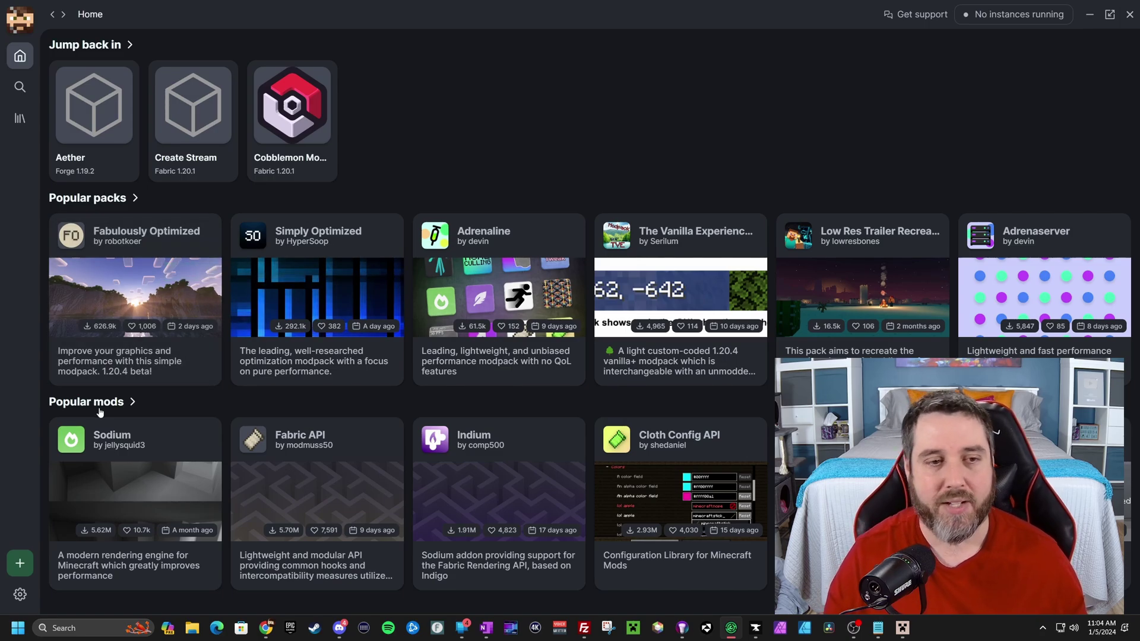
{"action": "left_click", "coordinate": [20, 87]}
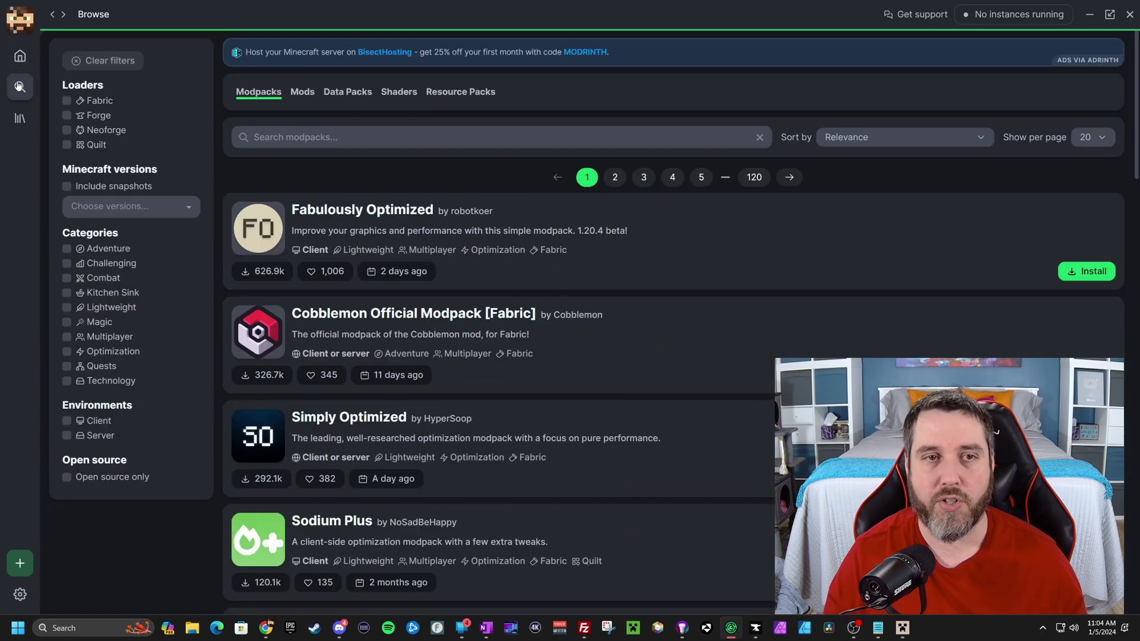
{"action": "left_click", "coordinate": [281, 138]}
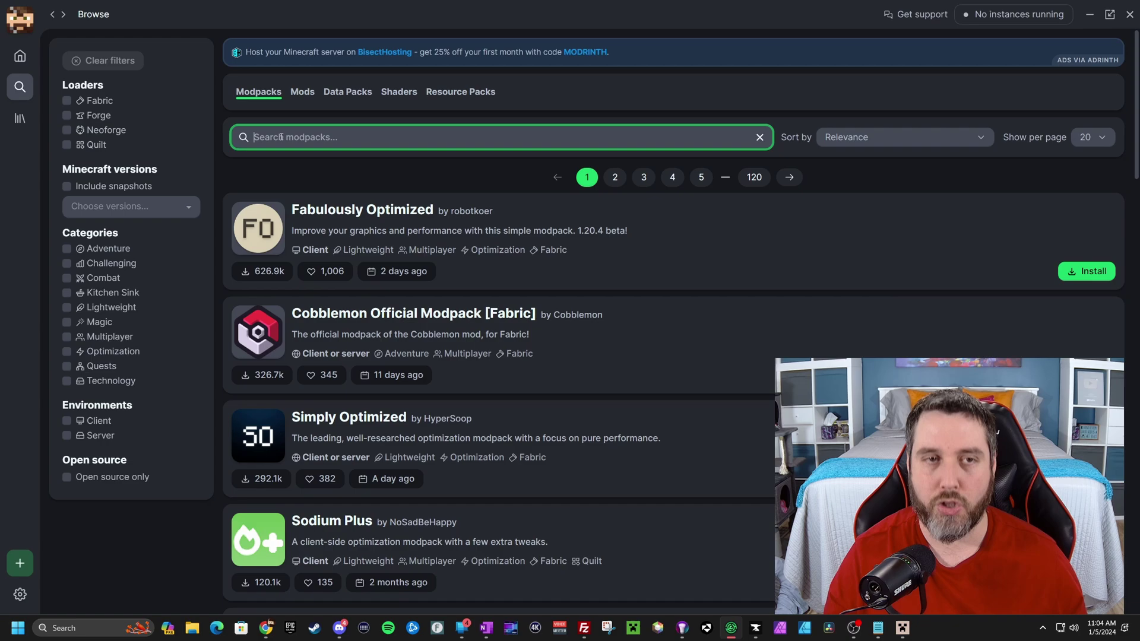
{"action": "left_click", "coordinate": [303, 95]}
{"action": "left_click", "coordinate": [296, 145]}
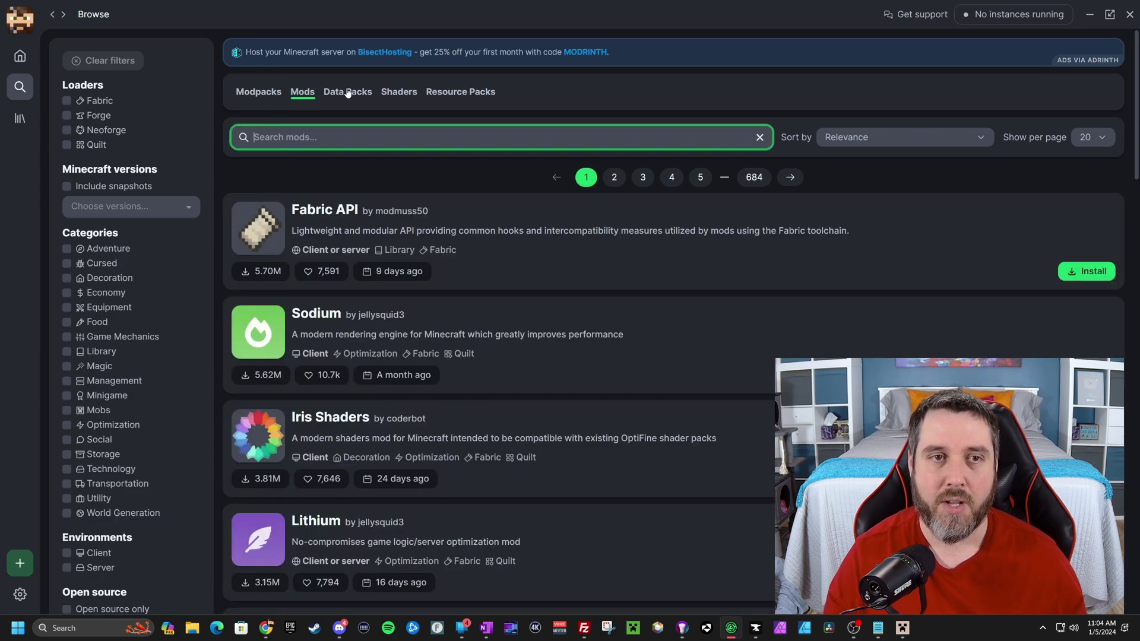
{"action": "left_click", "coordinate": [398, 92]}
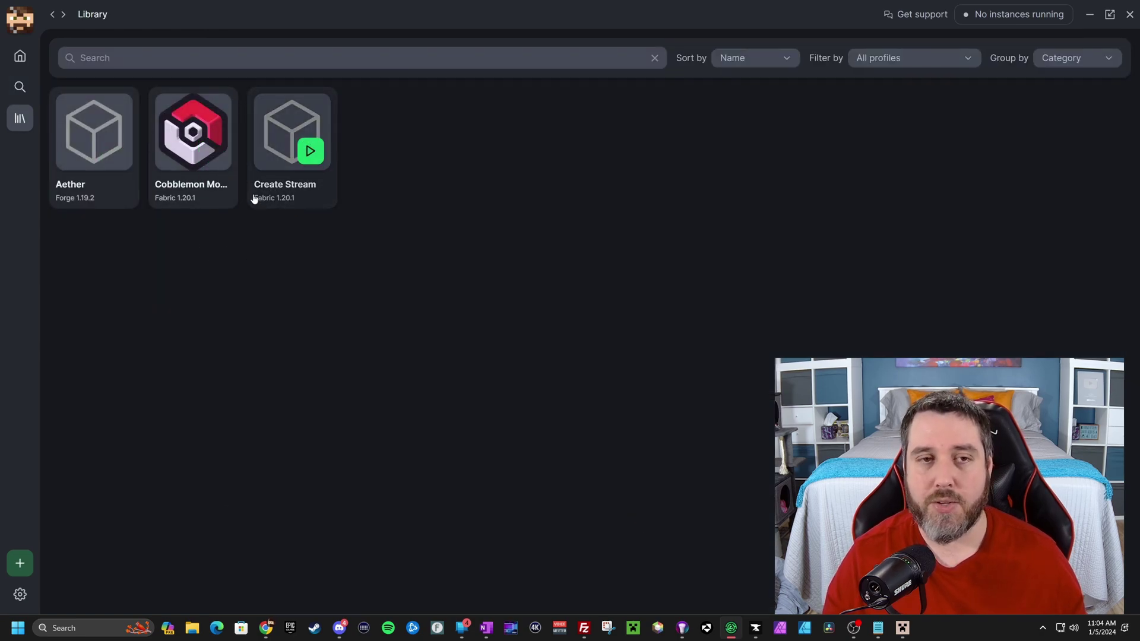
Open the Create Stream profile from the library and review its list of installed mods.
{"action": "left_click", "coordinate": [289, 195]}
{"action": "scroll", "coordinate": [379, 264], "scroll_direction": "down", "scroll_amount": 10}
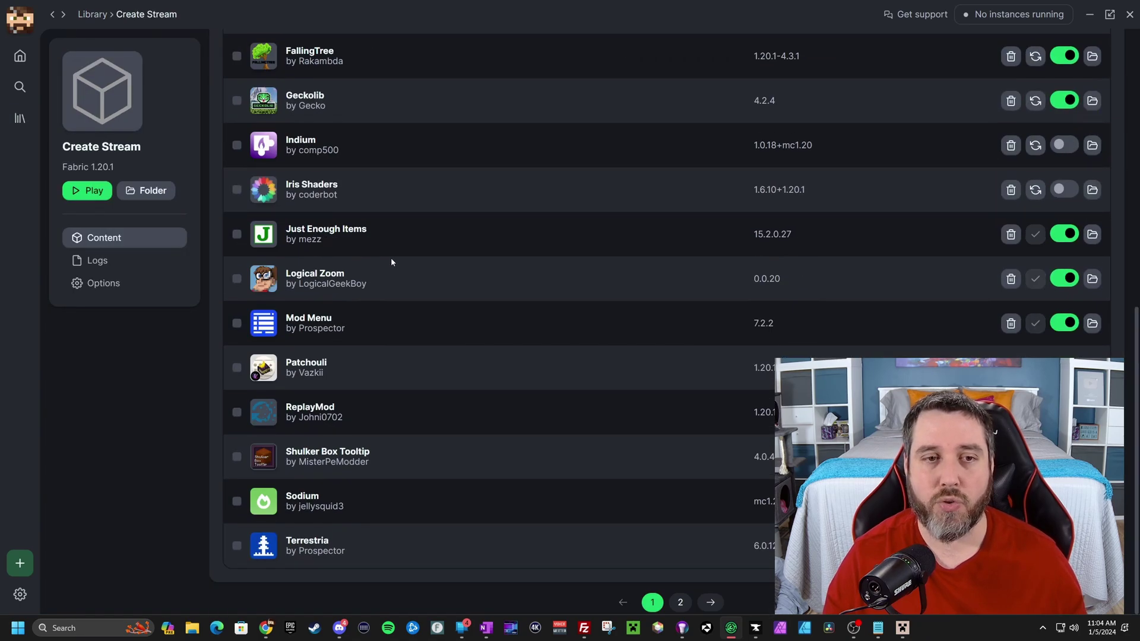
{"action": "scroll", "coordinate": [391, 264], "scroll_direction": "up", "scroll_amount": 5}
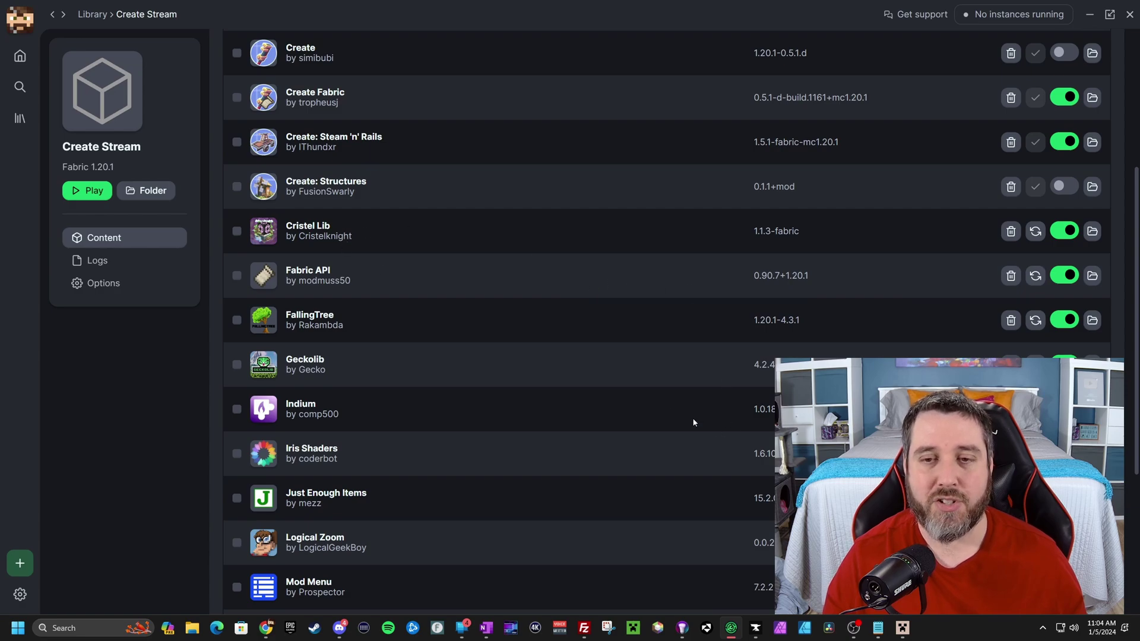
{"action": "scroll", "coordinate": [390, 264], "scroll_direction": "up", "scroll_amount": 5}
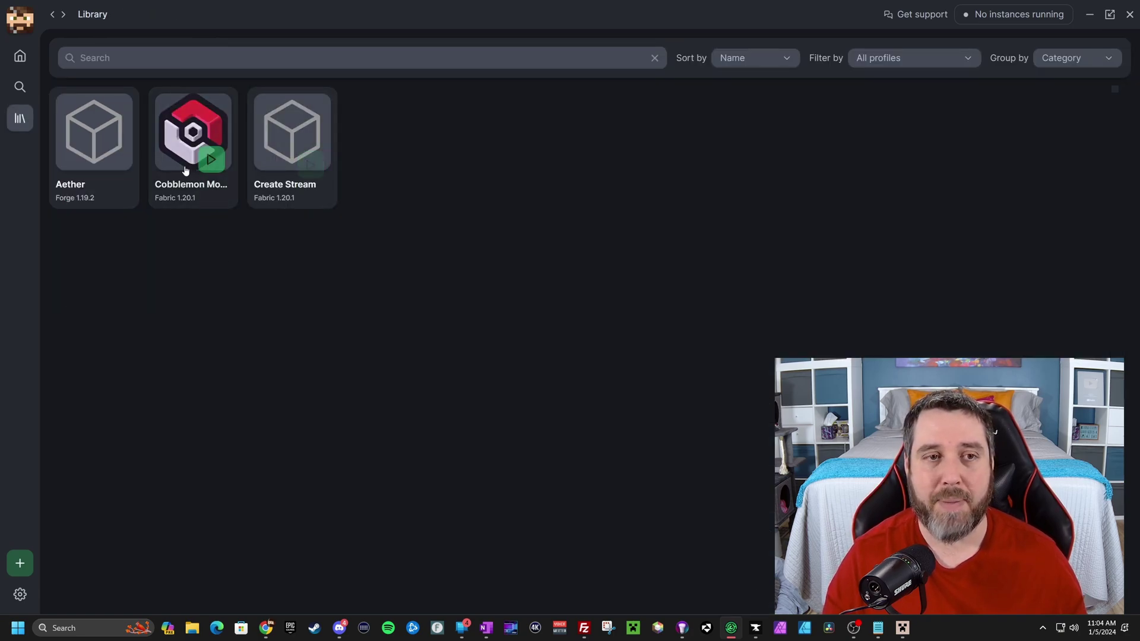
Search for "zoom" content for the Aether profile, install Vanilla Zoom, and reopen the profile's content list.
{"action": "left_click", "coordinate": [76, 200]}
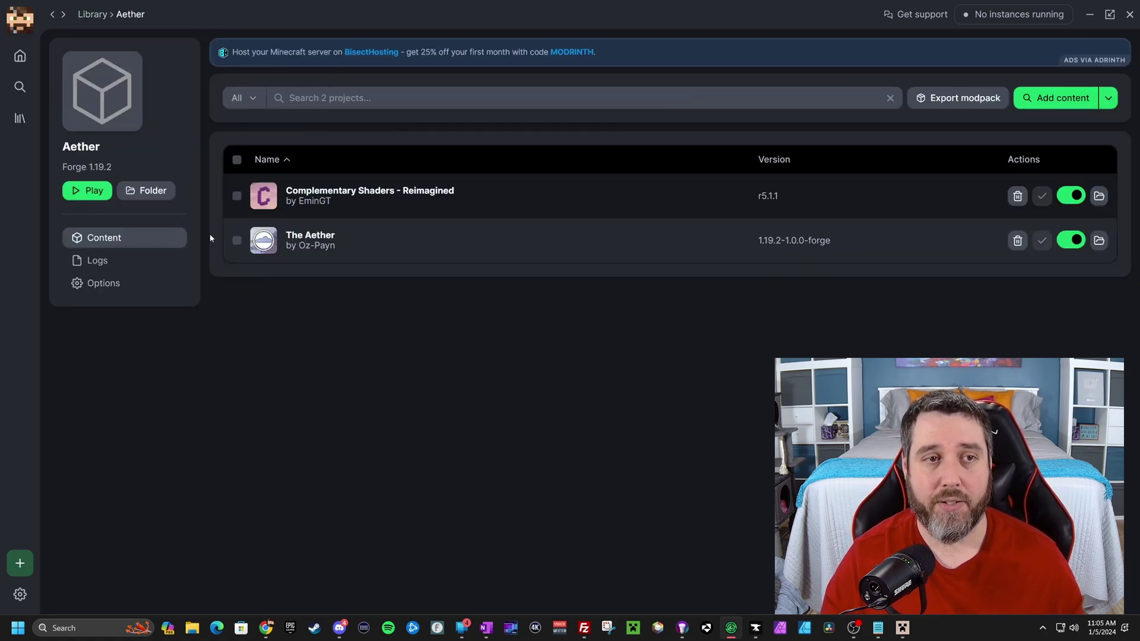
{"action": "left_click", "coordinate": [1056, 98]}
{"action": "left_click", "coordinate": [286, 141]}
{"action": "type", "text": "zoom"}
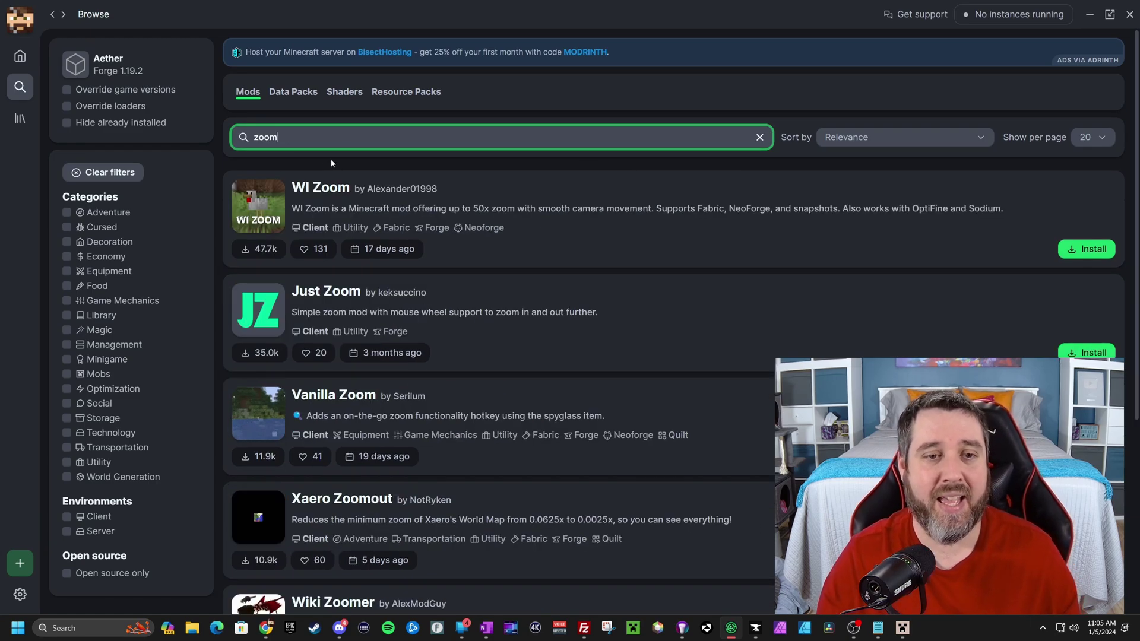
{"action": "scroll", "coordinate": [330, 158], "scroll_direction": "down", "scroll_amount": 1}
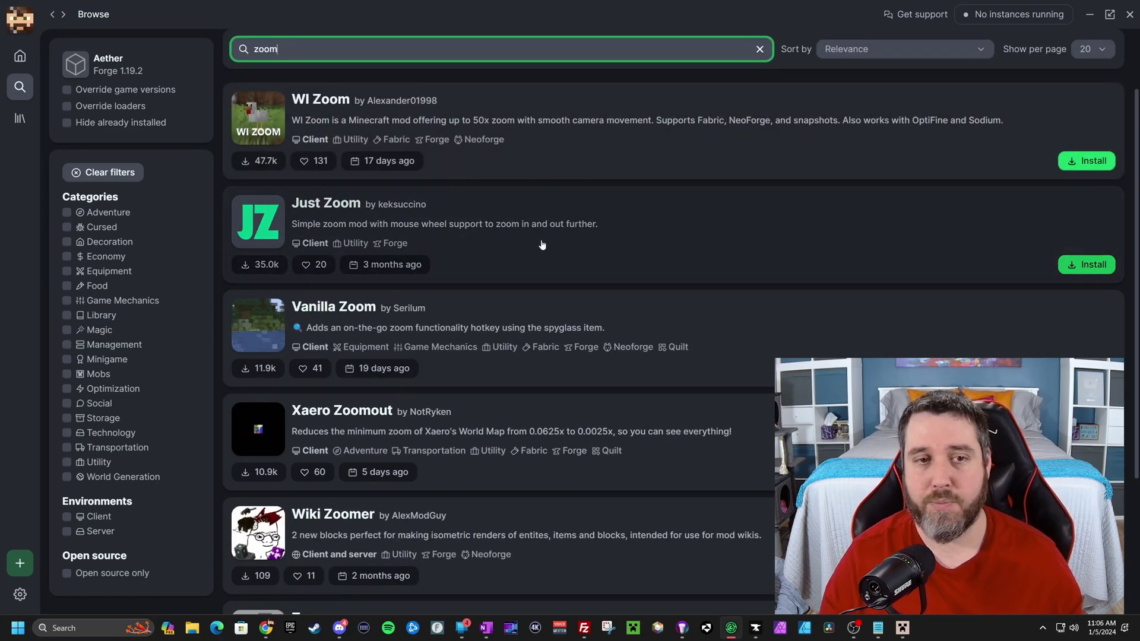
{"action": "left_click", "coordinate": [711, 335]}
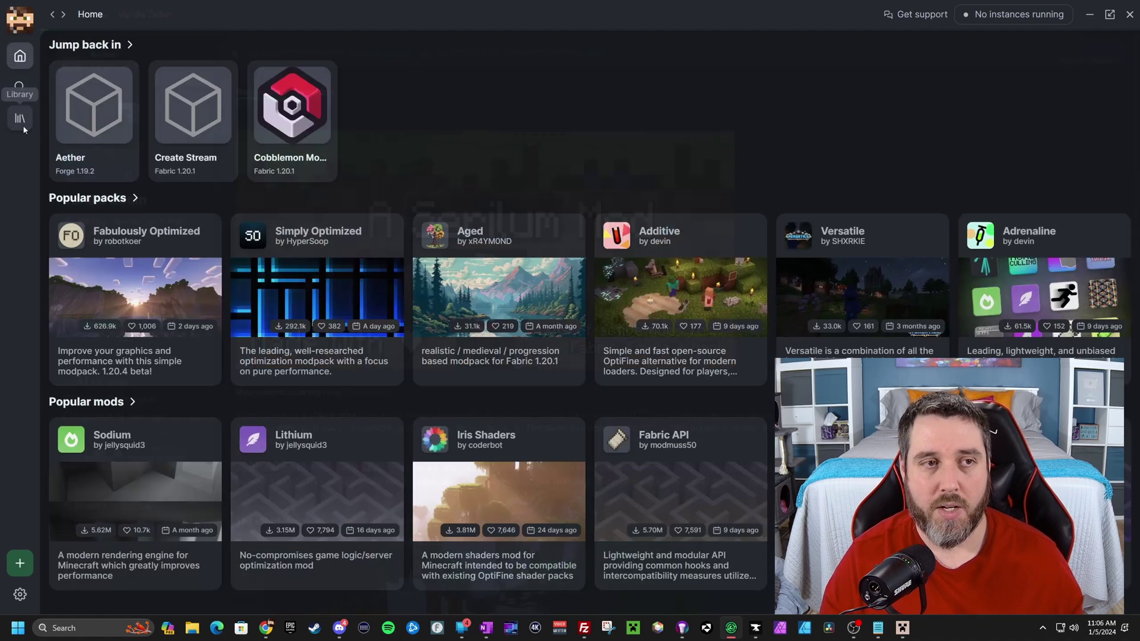
{"action": "left_click", "coordinate": [20, 118]}
{"action": "left_click", "coordinate": [104, 193]}
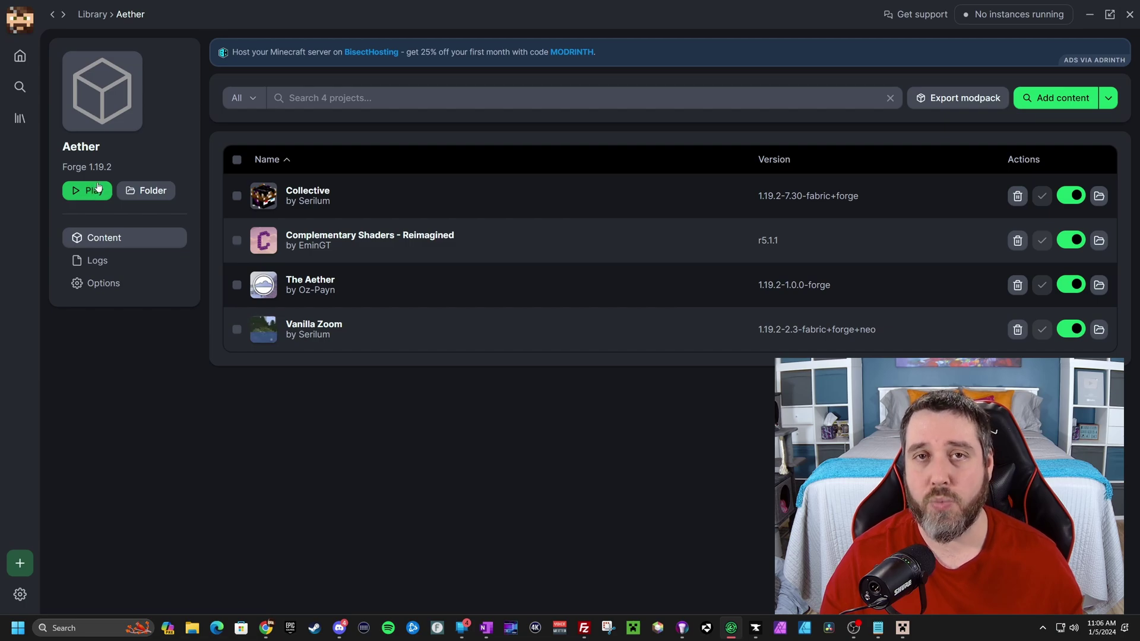
Search Modrinth's mods for "sodium", "iris", "rubidium" and "oculus" in turn to compare the performance and shader mods.
{"action": "left_click", "coordinate": [19, 86]}
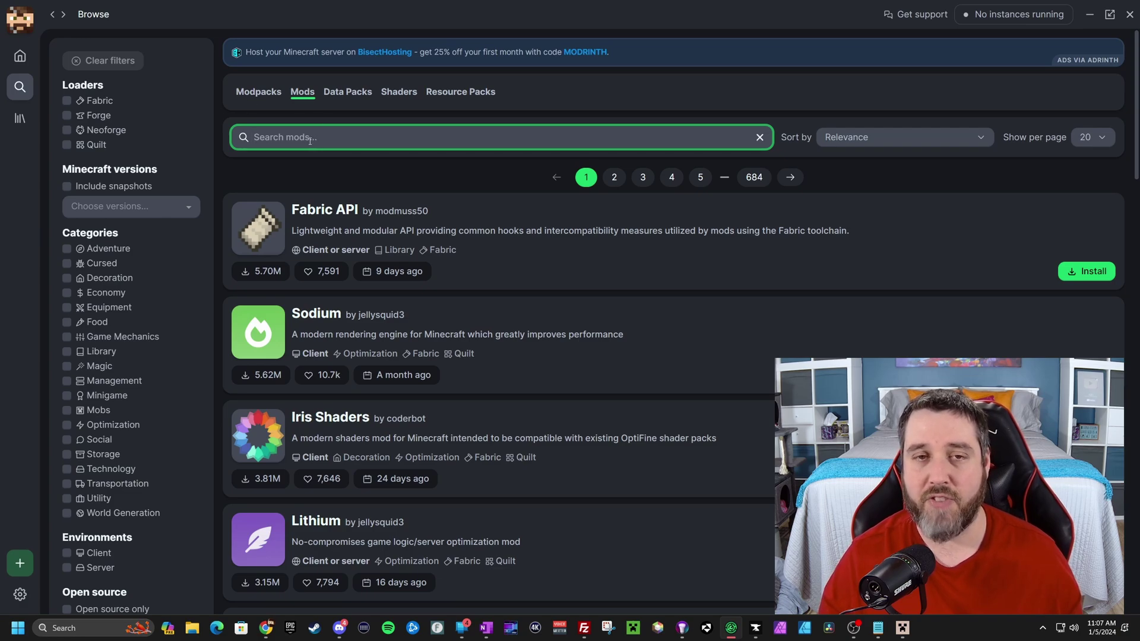
{"action": "type", "text": "sodium"}
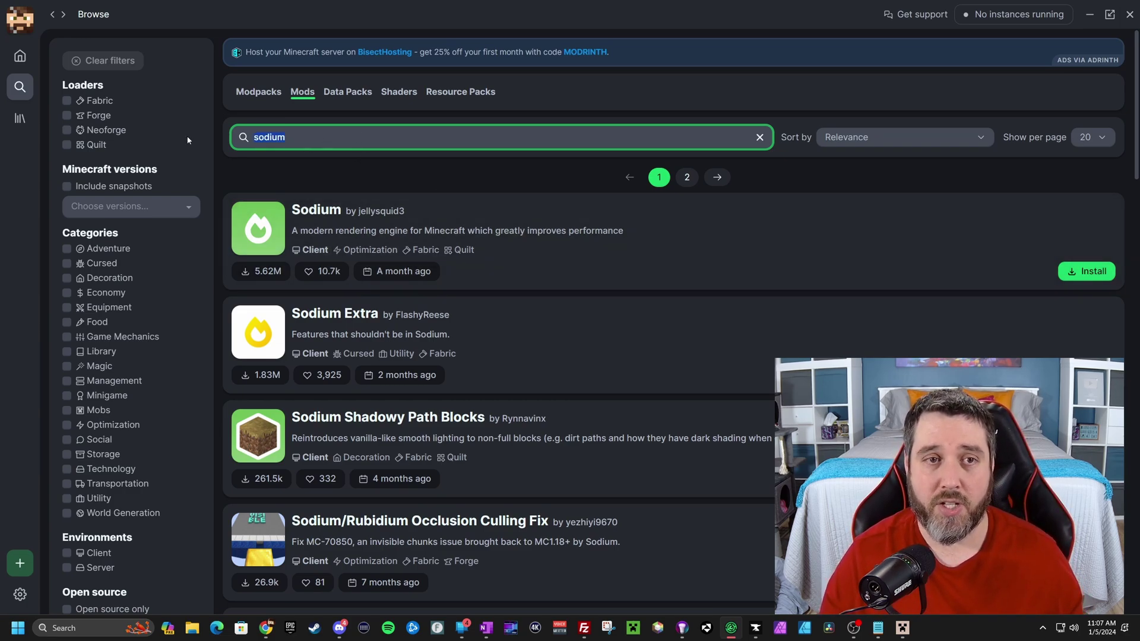
{"action": "type", "text": "iris"}
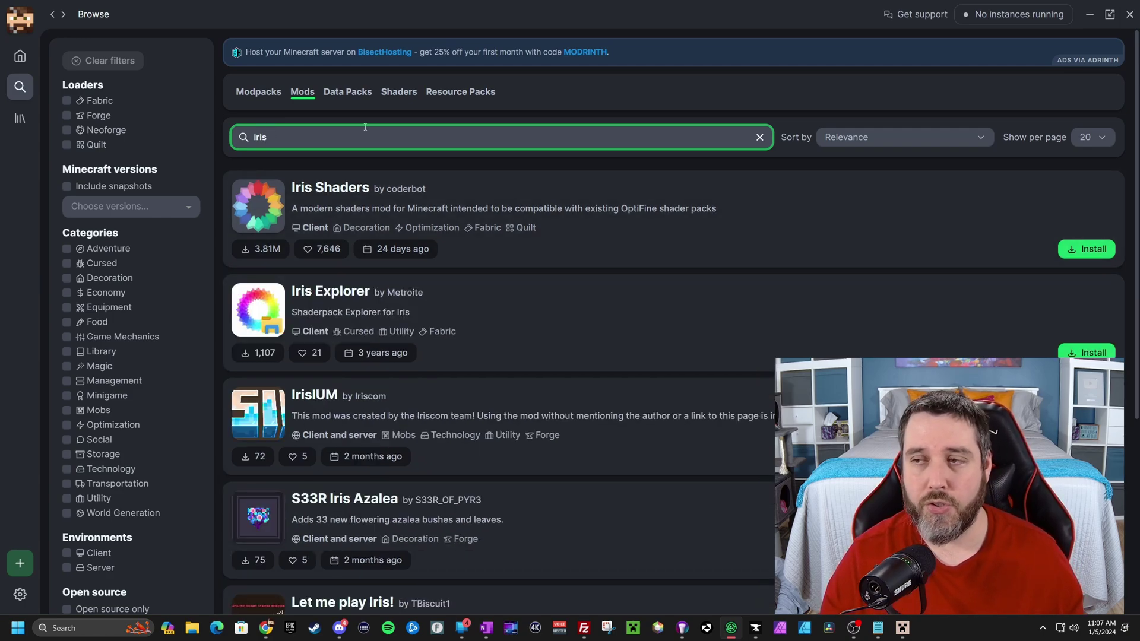
{"action": "type", "text": "rub"}
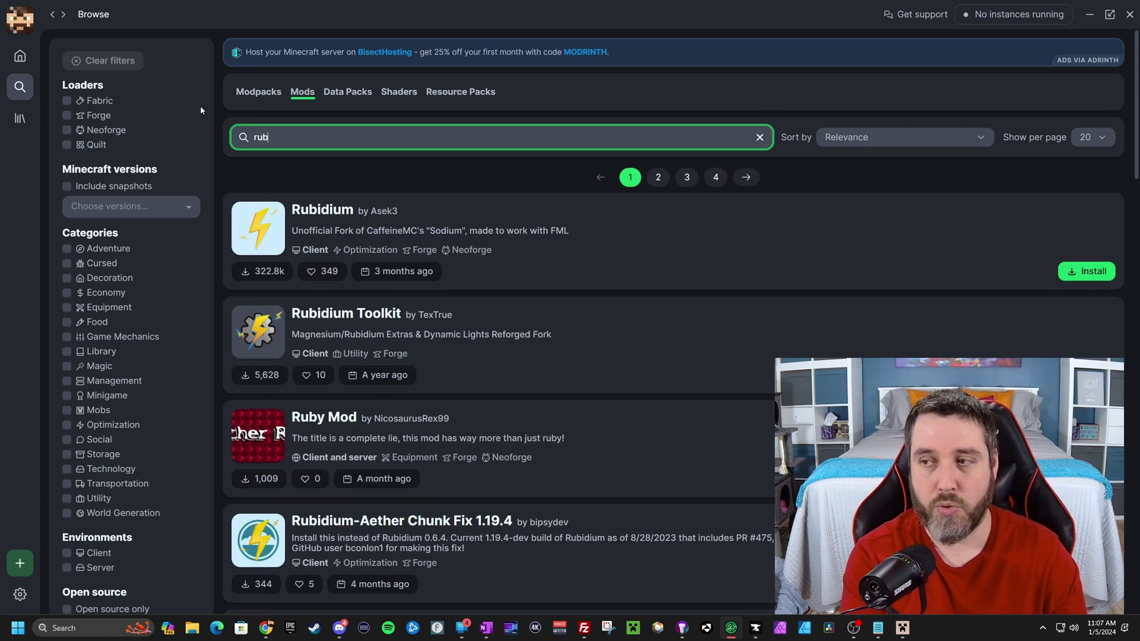
{"action": "type", "text": "idium"}
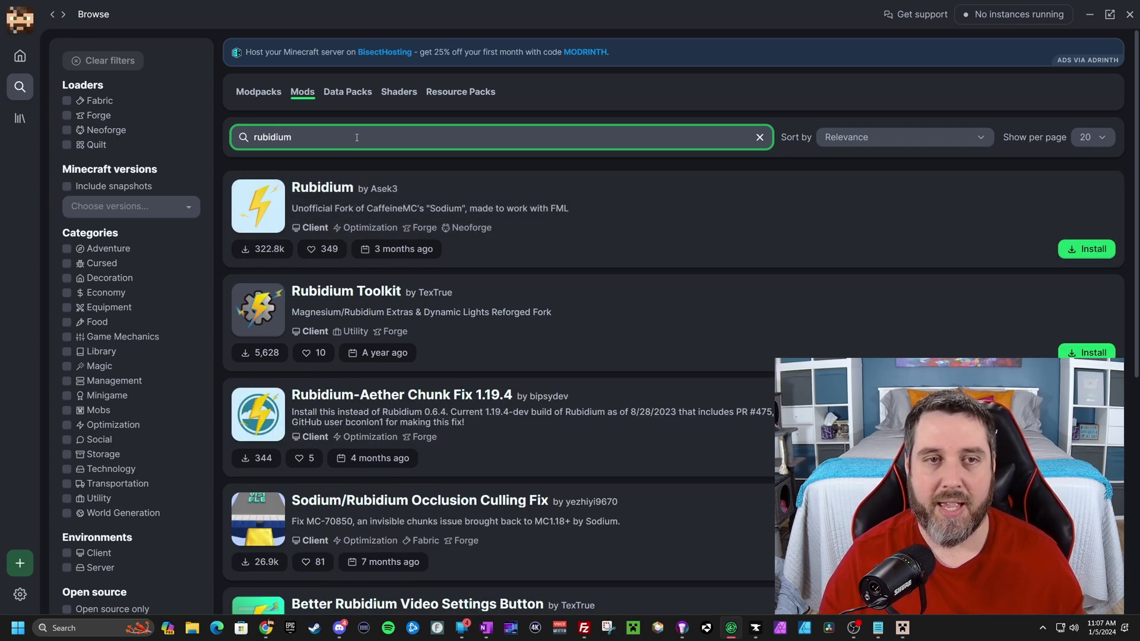
{"action": "type", "text": "oculus"}
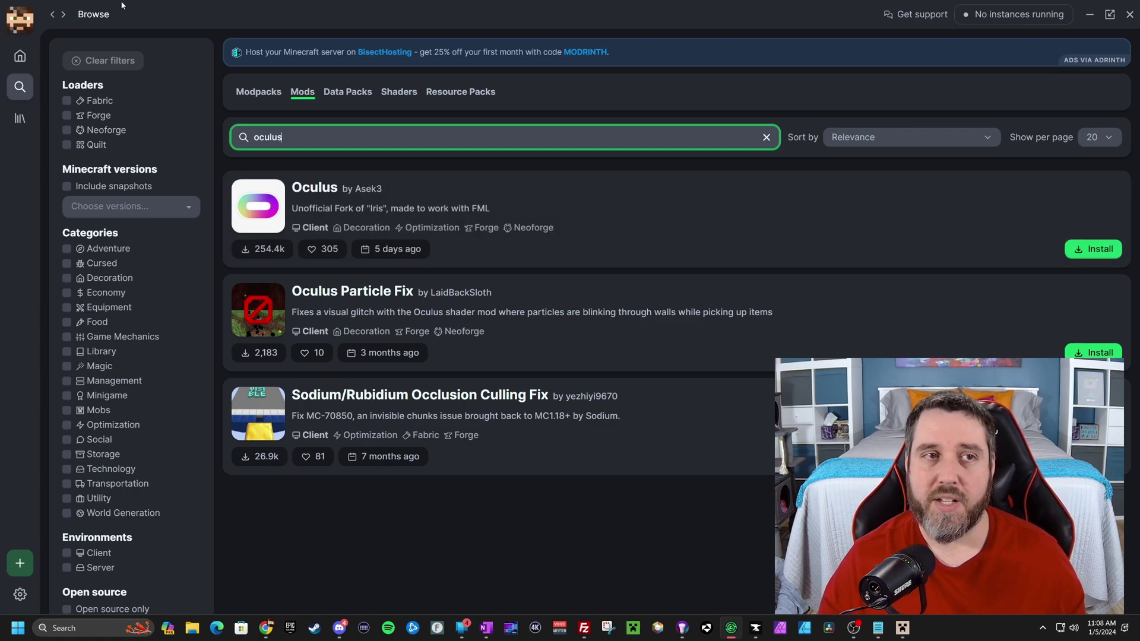
View Modrinth's shader listings, and switch to Minecraft to open the shader pack selection within the video settings.
{"action": "left_click", "coordinate": [393, 95]}
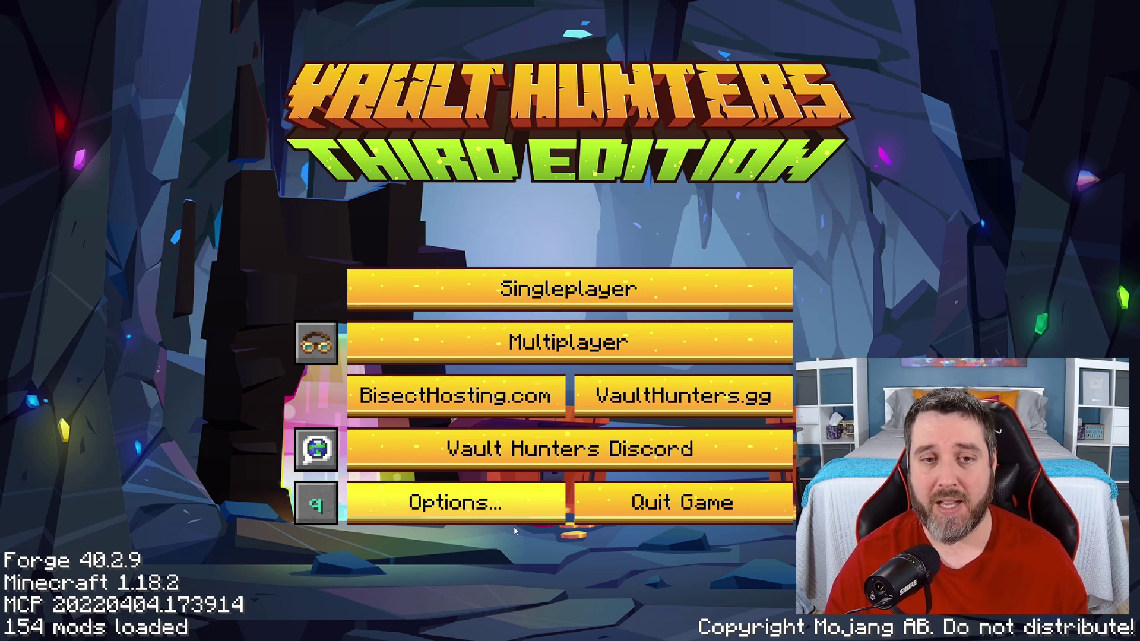
{"action": "left_click", "coordinate": [496, 490]}
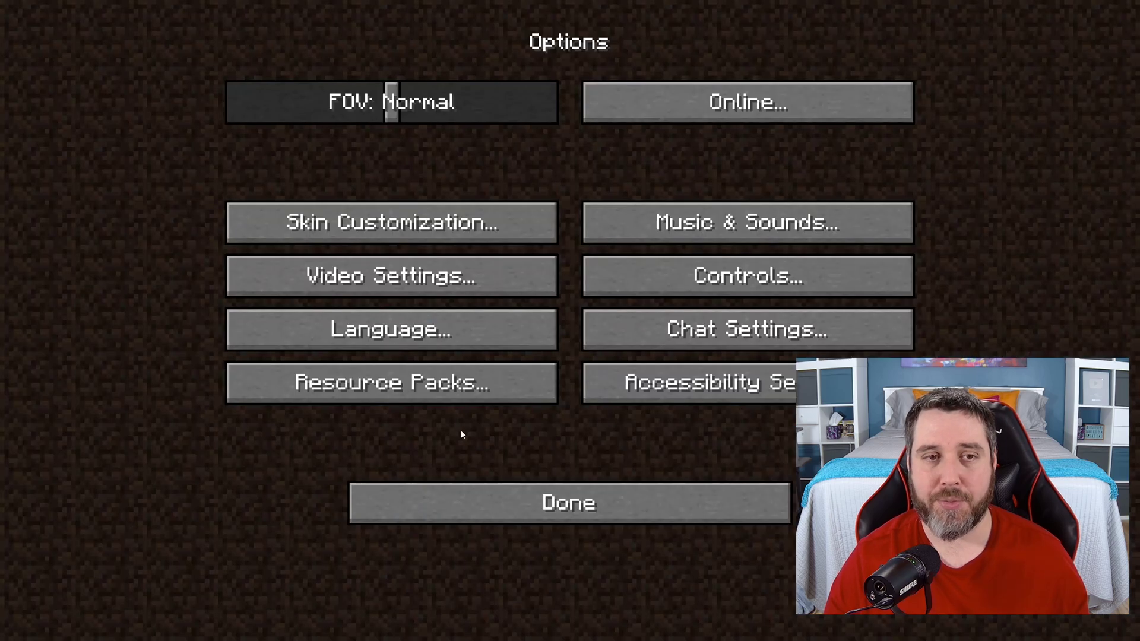
{"action": "left_click", "coordinate": [413, 275]}
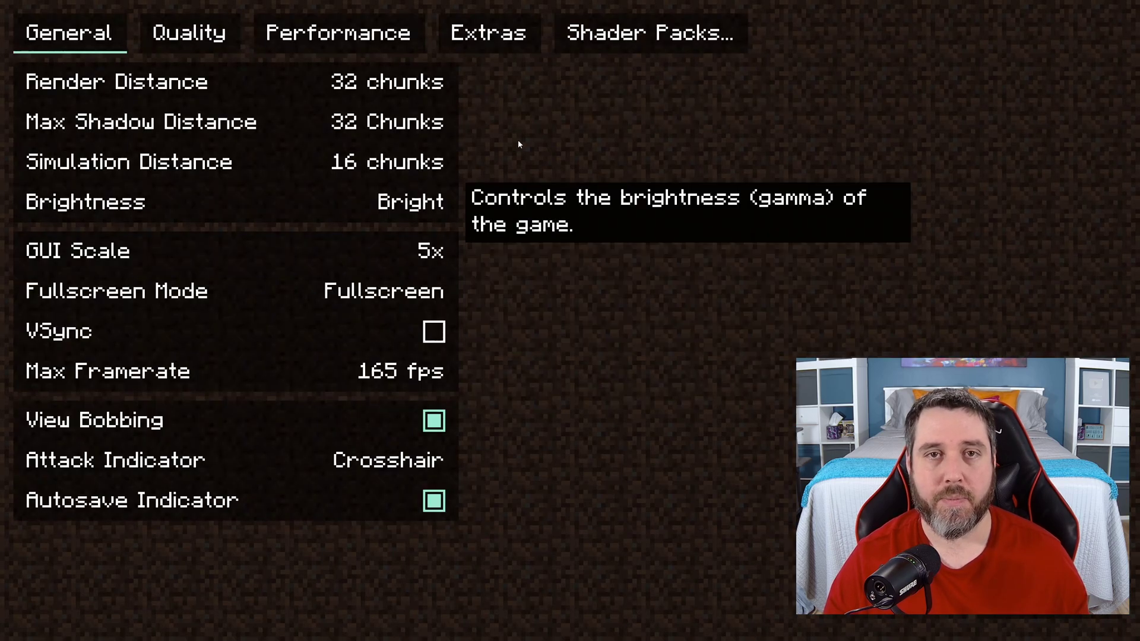
{"action": "left_click", "coordinate": [651, 33]}
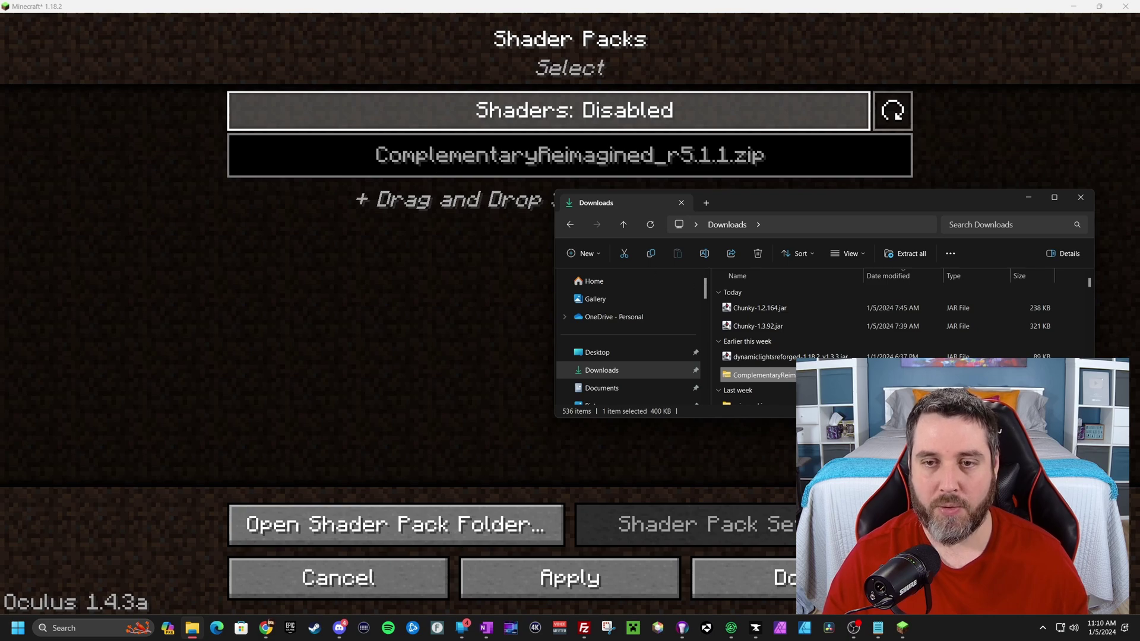
Enable the ComplementaryReimagined_r5.1.1.zip shader pack and open its configuration to review the available settings.
{"action": "left_click", "coordinate": [461, 301]}
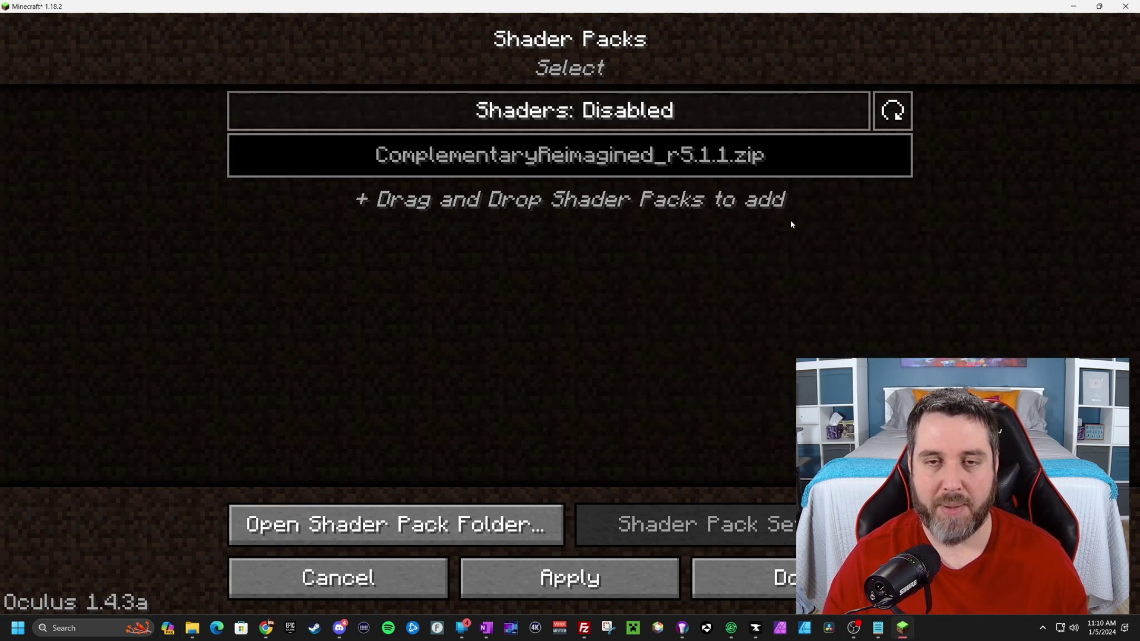
{"action": "key", "text": "alt+Tab"}
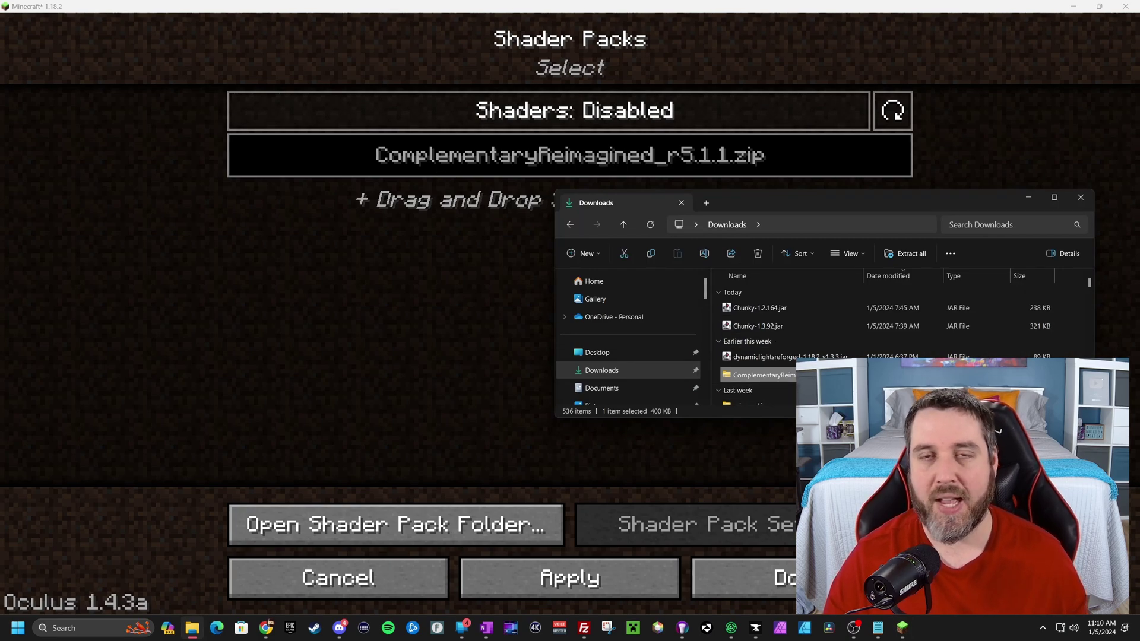
{"action": "left_click", "coordinate": [464, 300]}
{"action": "left_click", "coordinate": [609, 170]}
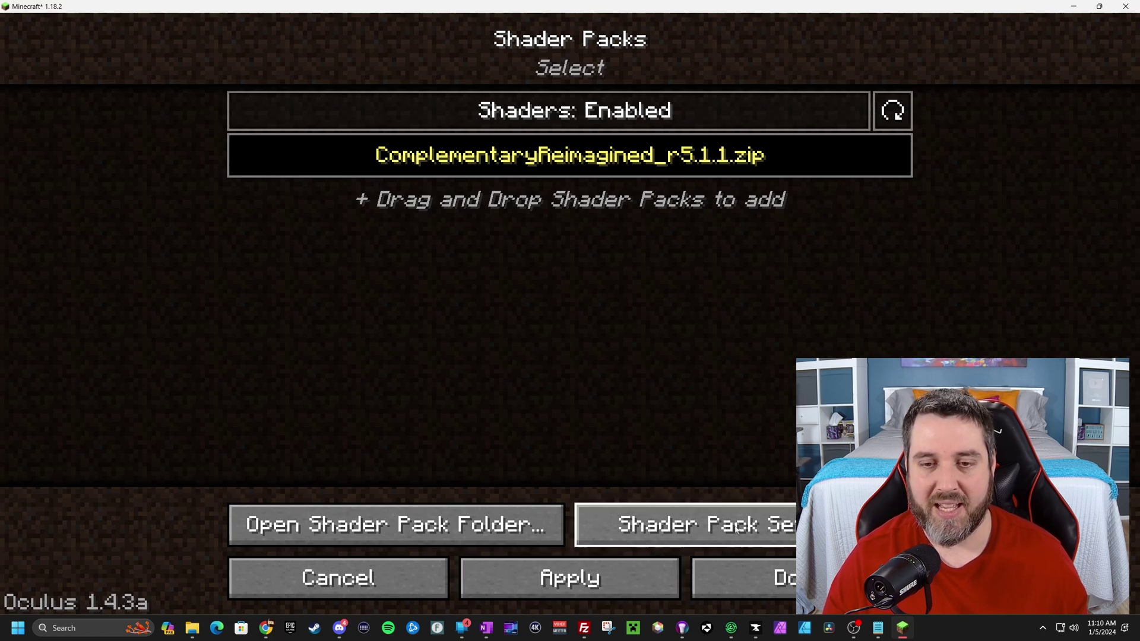
{"action": "key", "text": "Return"}
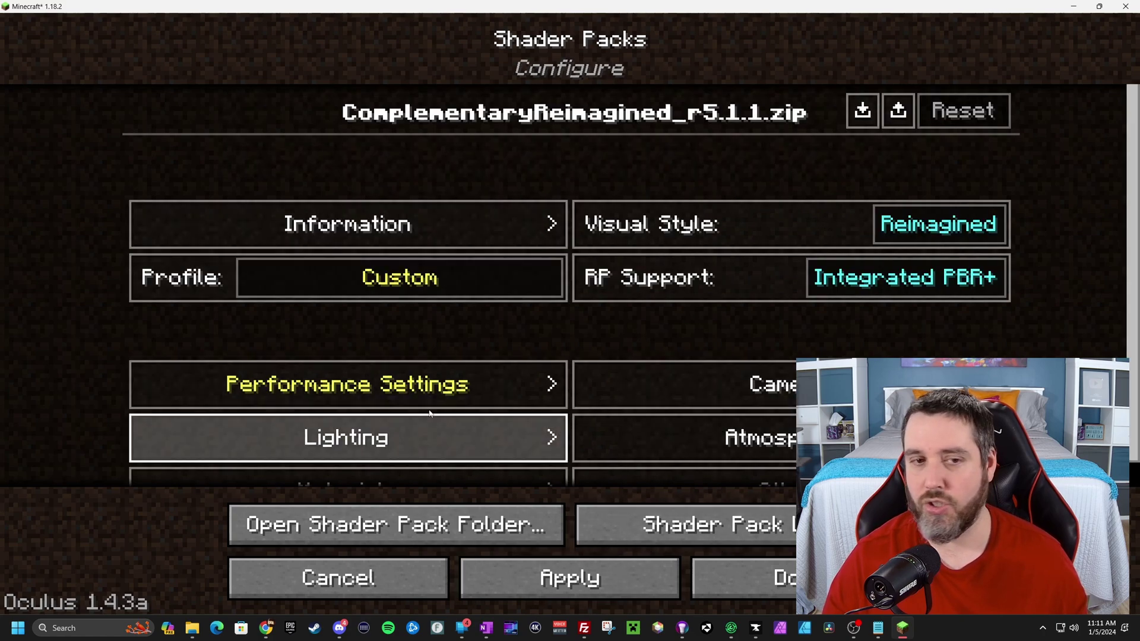
{"action": "scroll", "coordinate": [534, 415], "scroll_direction": "down", "scroll_amount": 1}
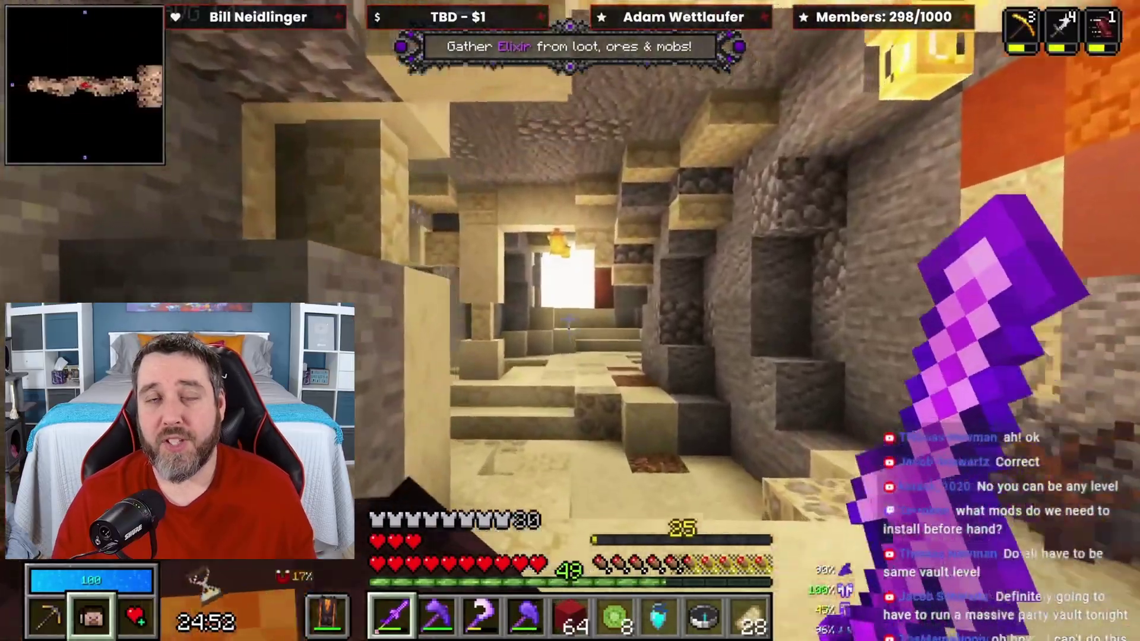